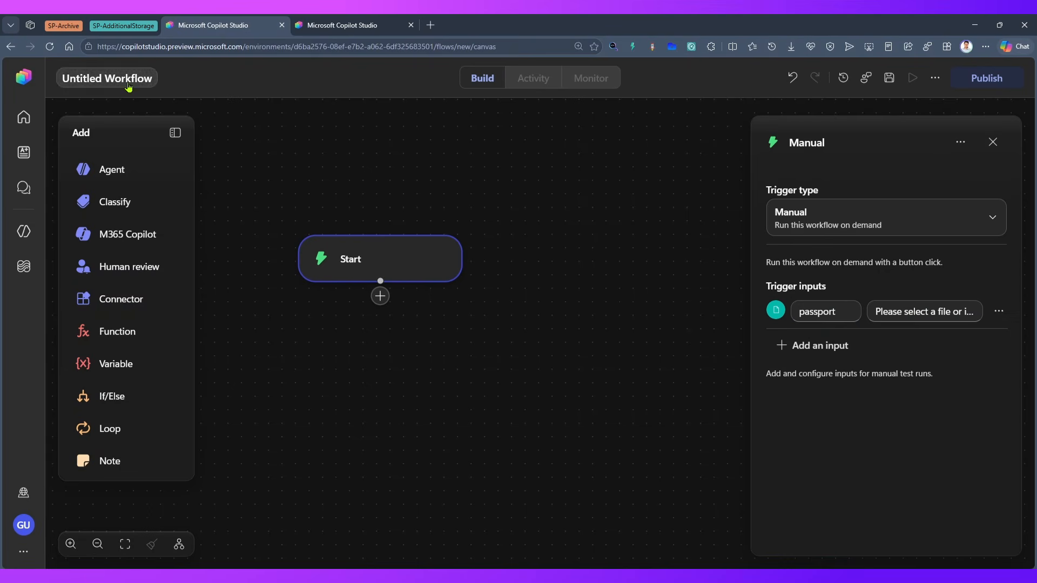
Rename the untitled workflow as Read Passport
click(127, 80)
text(Read )
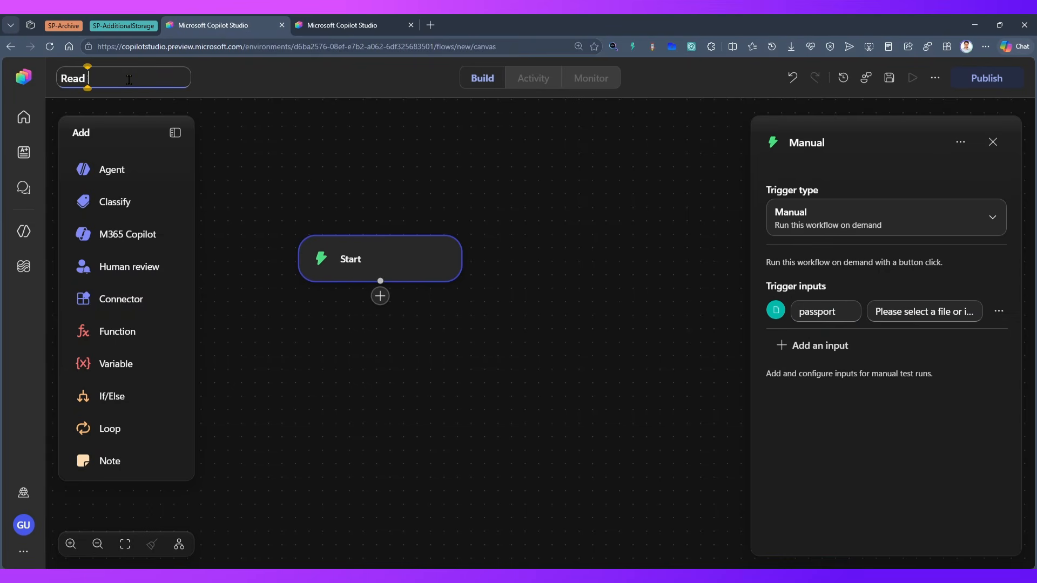
text(Passport)
click(494, 201)
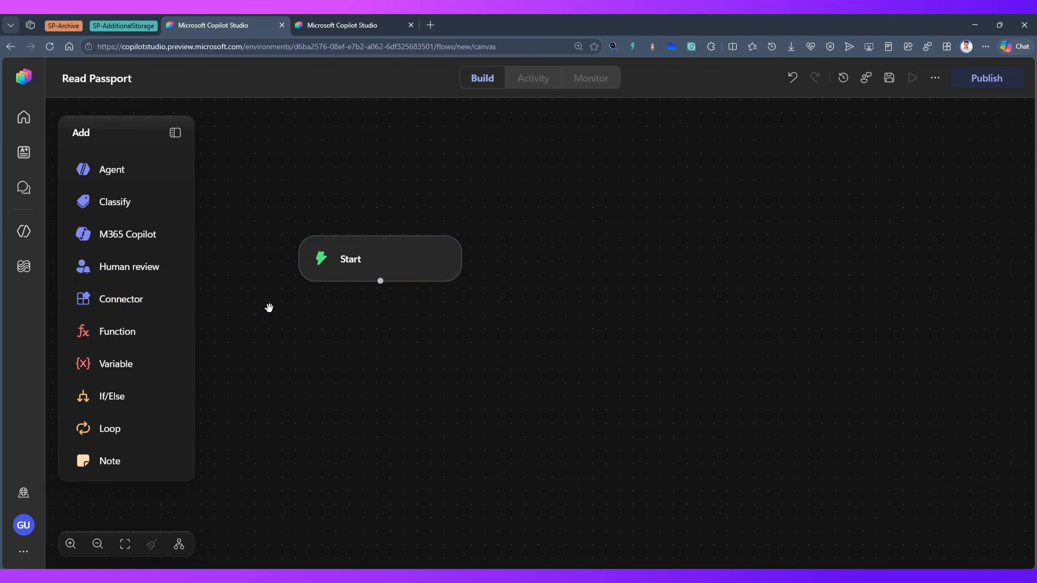
Add an Agent node connected after Start, keeping it as a new agent for this workflow
drag(361, 268, 368, 254)
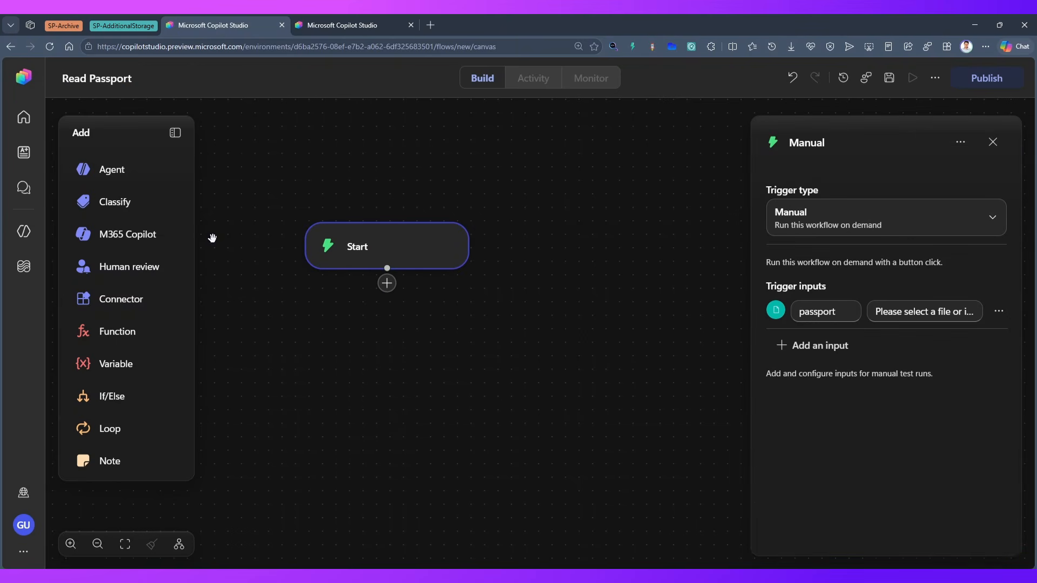
drag(127, 172, 390, 283)
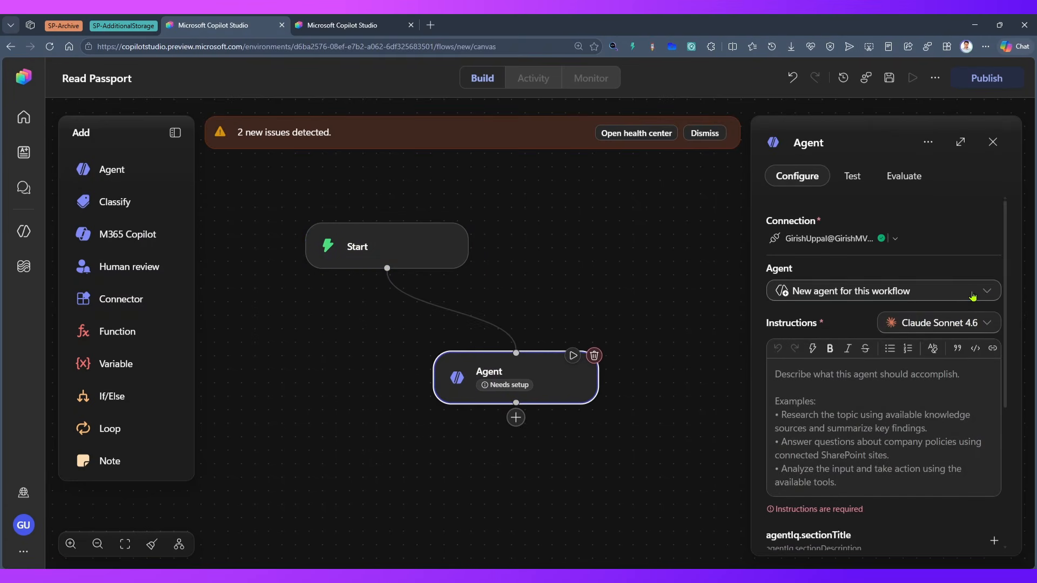
click(978, 294)
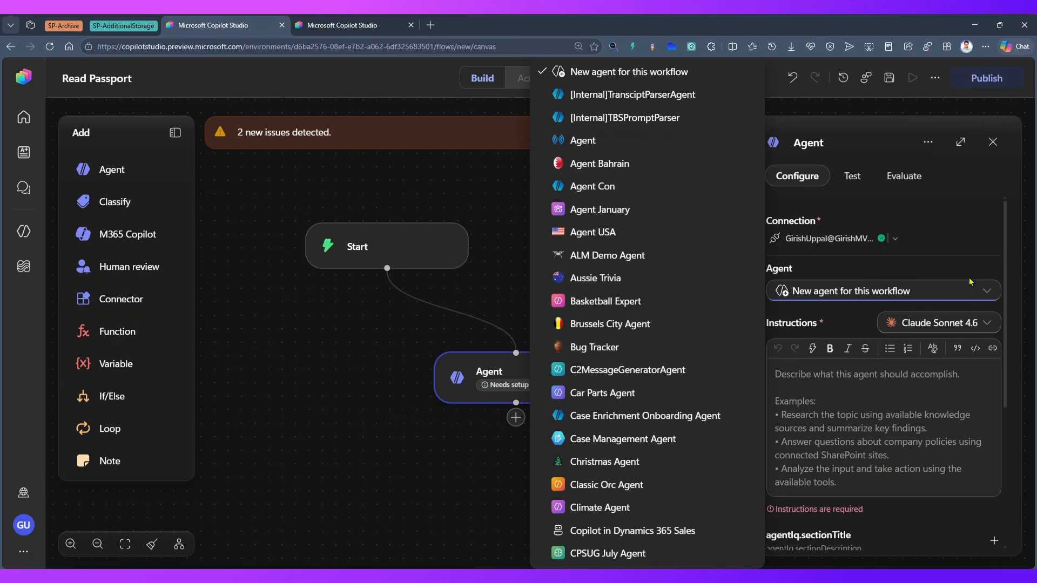
click(983, 294)
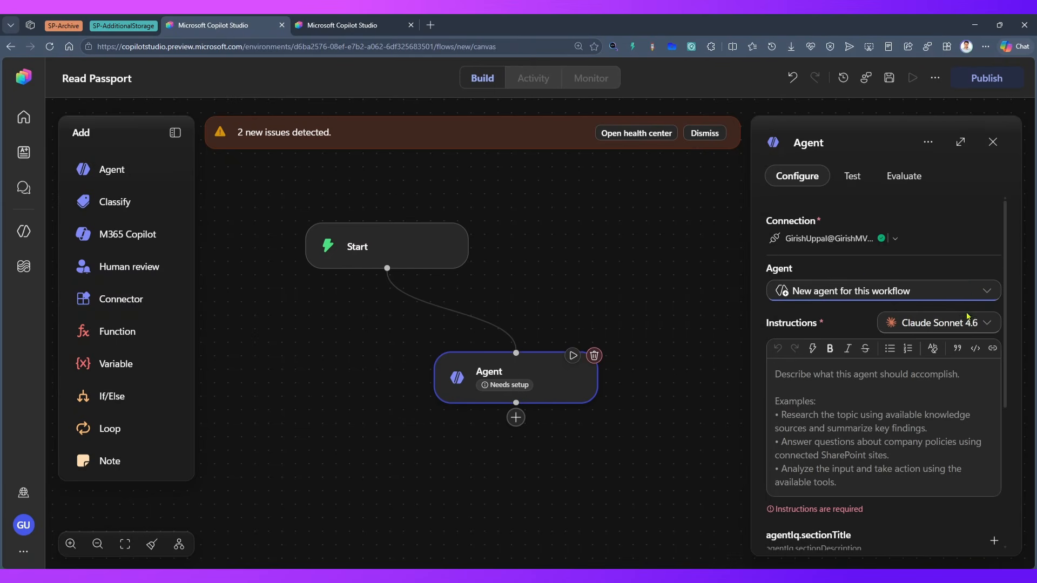
Write the agent instruction "read content from file and extract information like", correcting the misspelled word
click(833, 379)
text(read content)
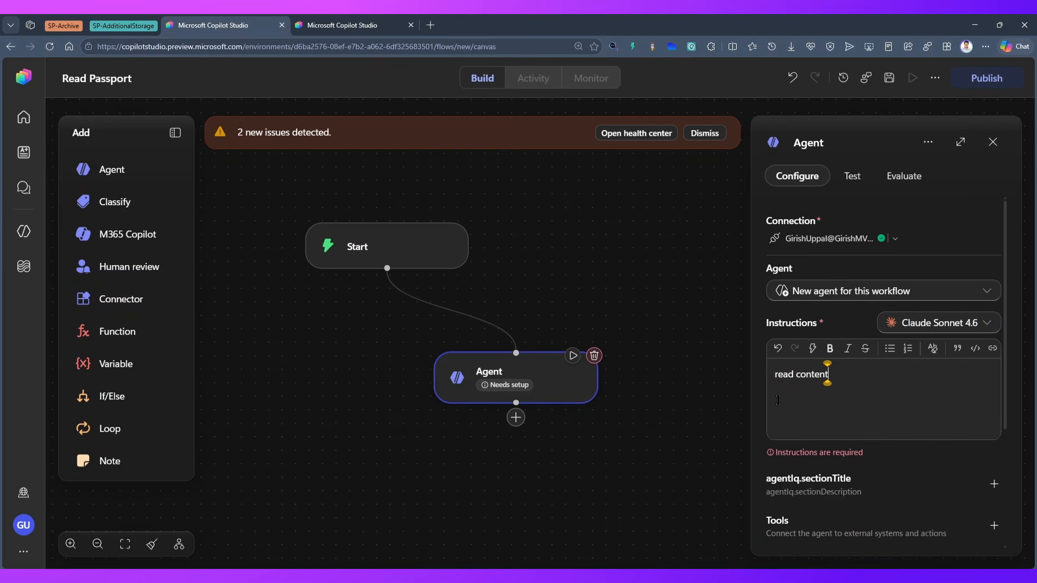
text( from file and)
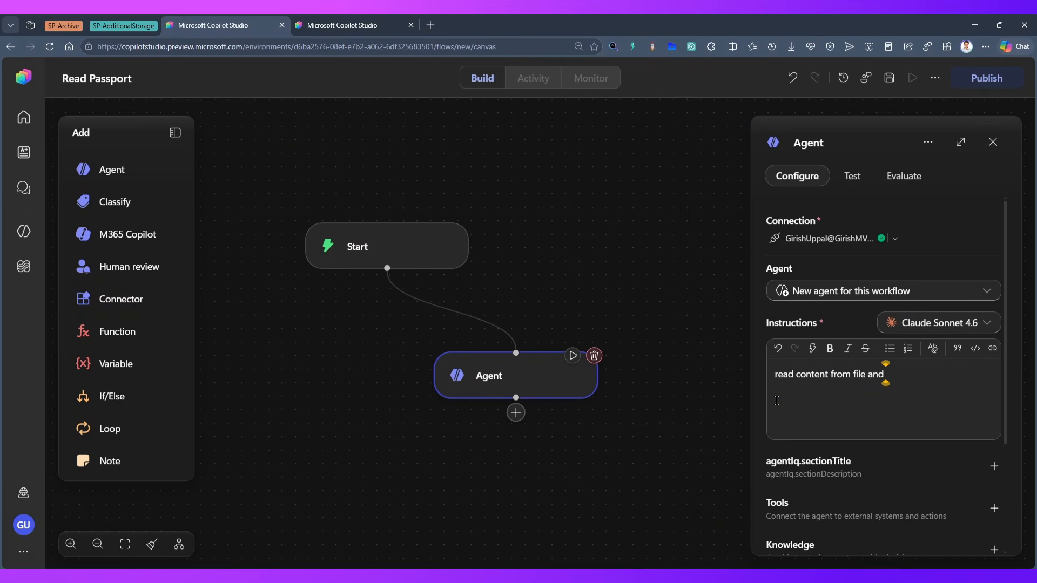
text( extract infomration like)
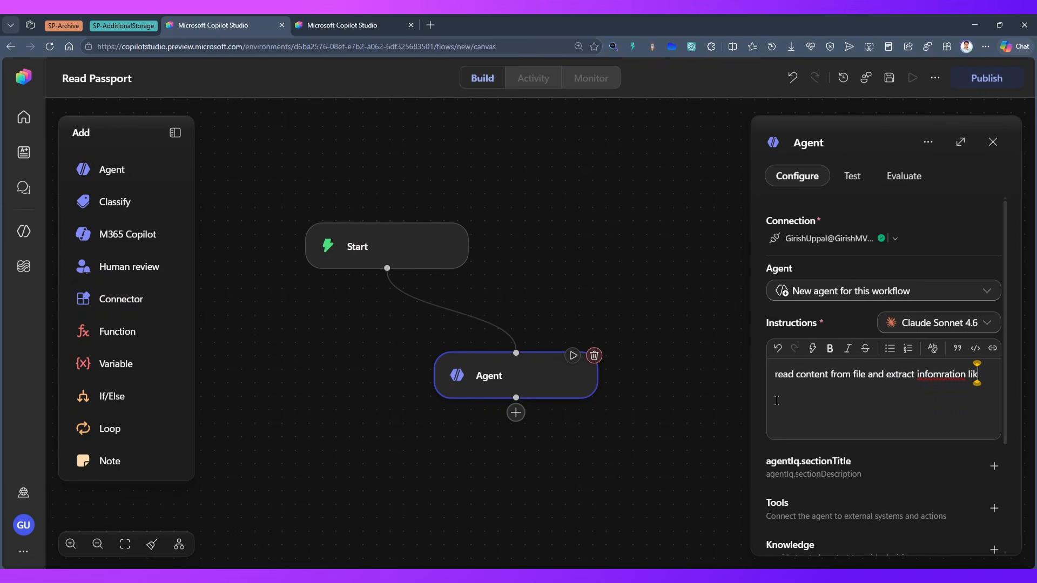
click(939, 375)
key(BackSpace)
text(m)
Below the instruction sentence, list Name and Date of Birth on separate lines
key(End)
key(Return)
text(Name)
key(Return)
text(Datae)
key(BackSpace)
key(BackSpace)
text(e of Bi)
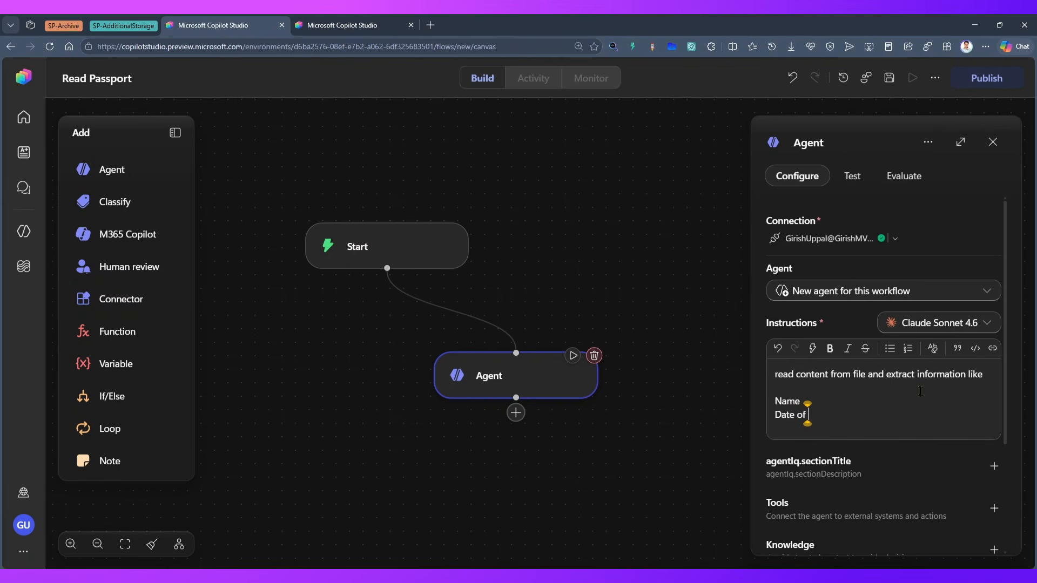
text(rth)
Add Gender and Document No. to the field list and format all four lines as a bulleted list
key(Return)
text(G)
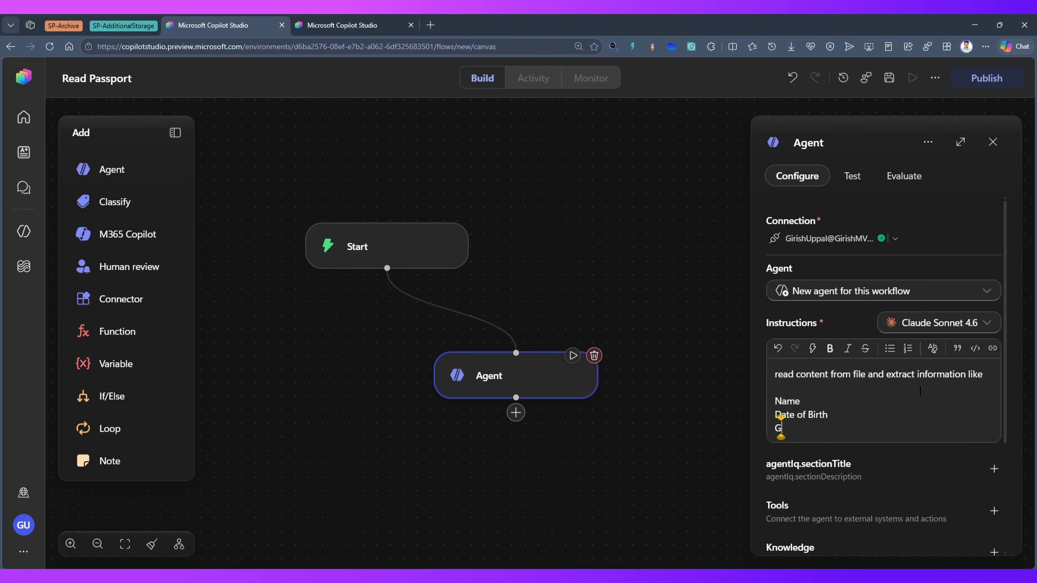
text(ender)
key(Return)
text(Documen)
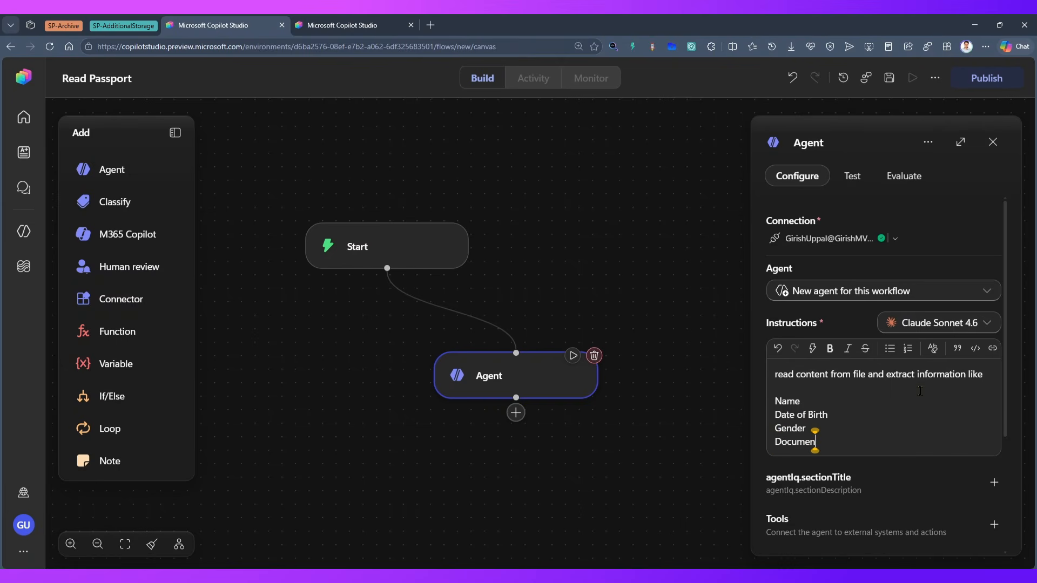
text(t No.)
drag(846, 445, 773, 406)
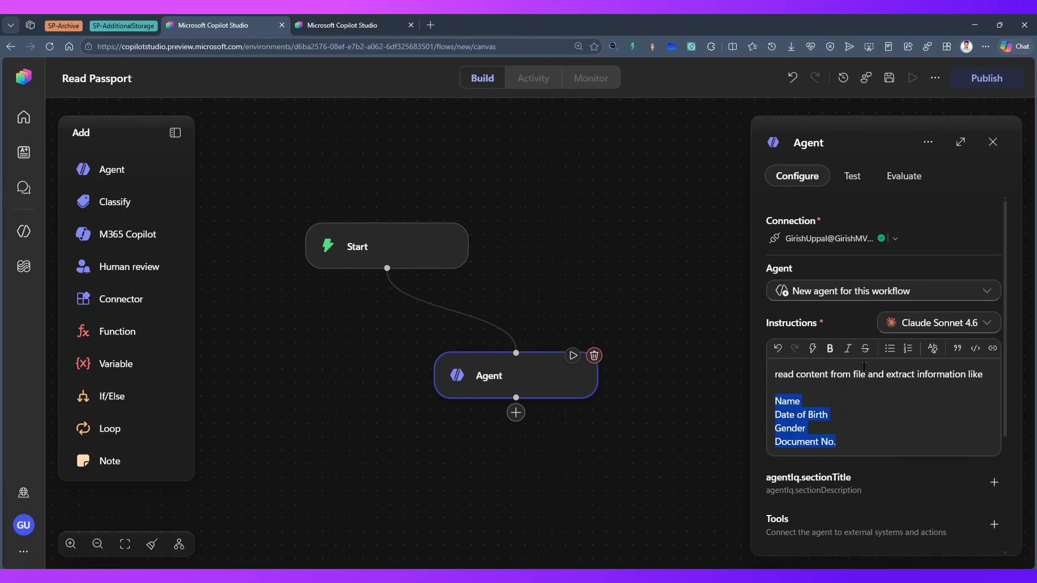
click(889, 349)
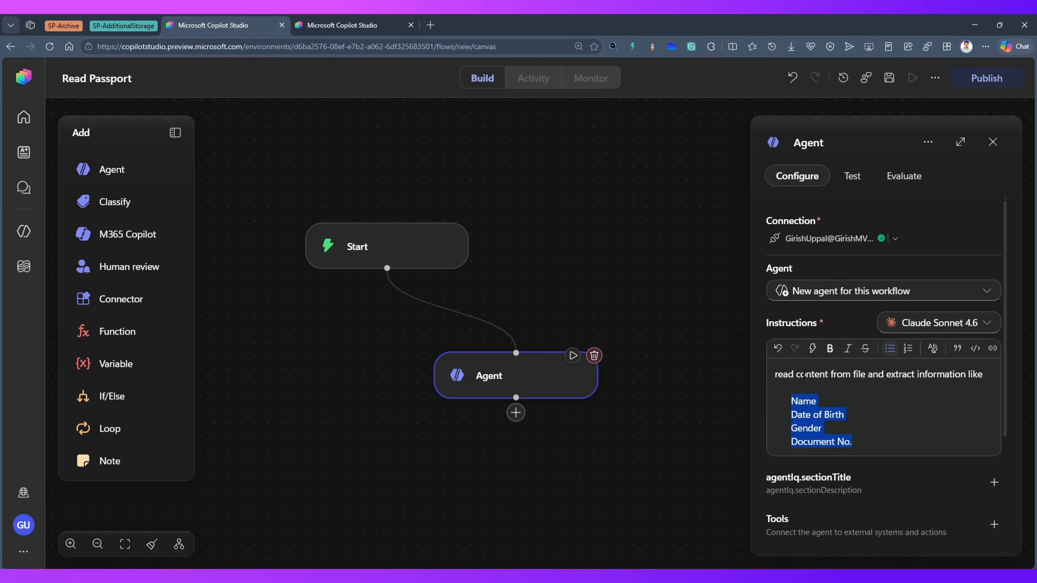
Insert the passport trigger input as dynamic content after the word "file" in the instructions
click(869, 375)
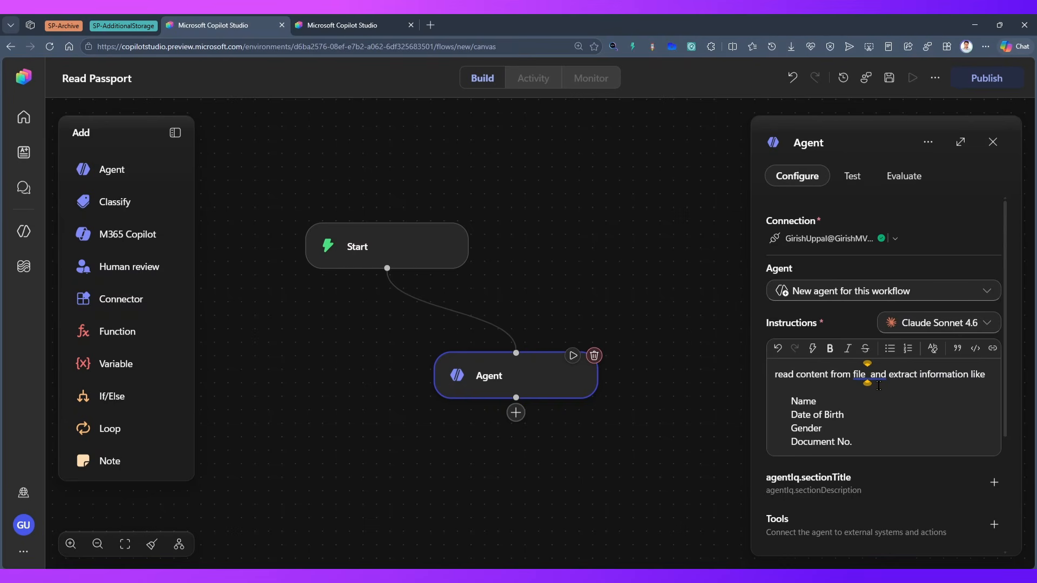
text(/)
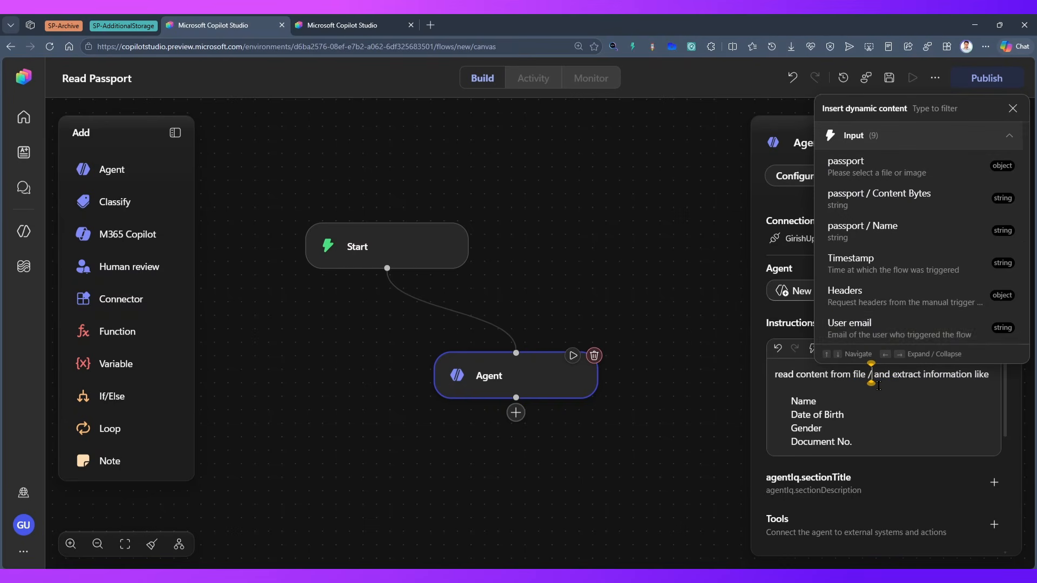
click(858, 169)
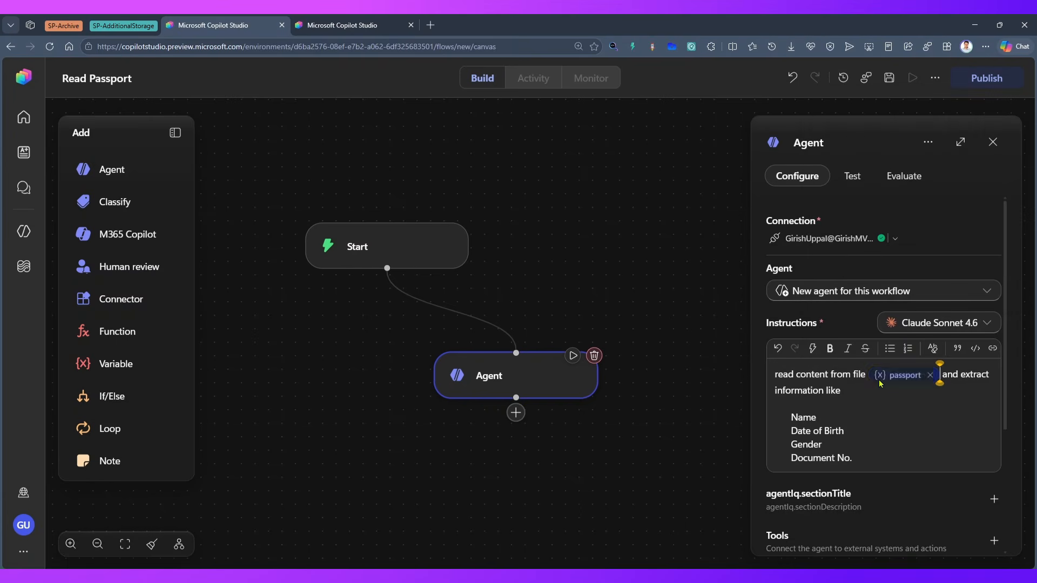
Save the workflow with the agent's output left as a text response, and publish it
scroll(850, 417, down, 3)
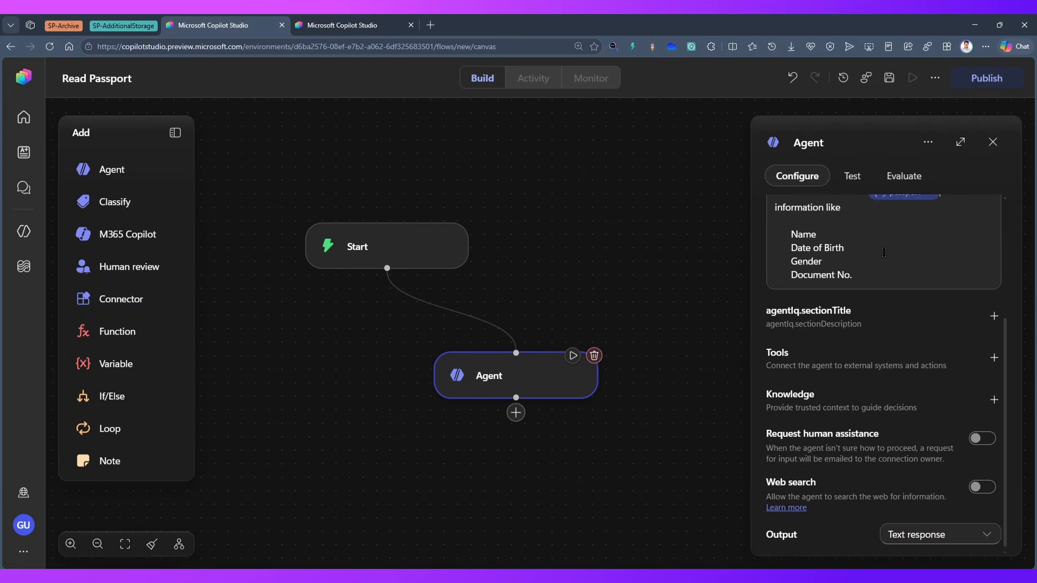
click(890, 77)
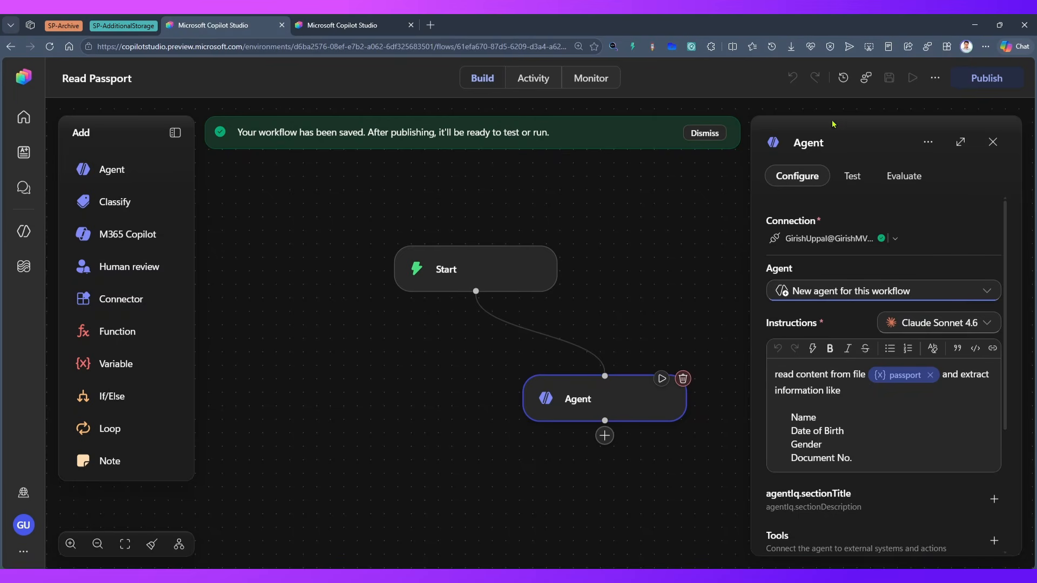
click(985, 77)
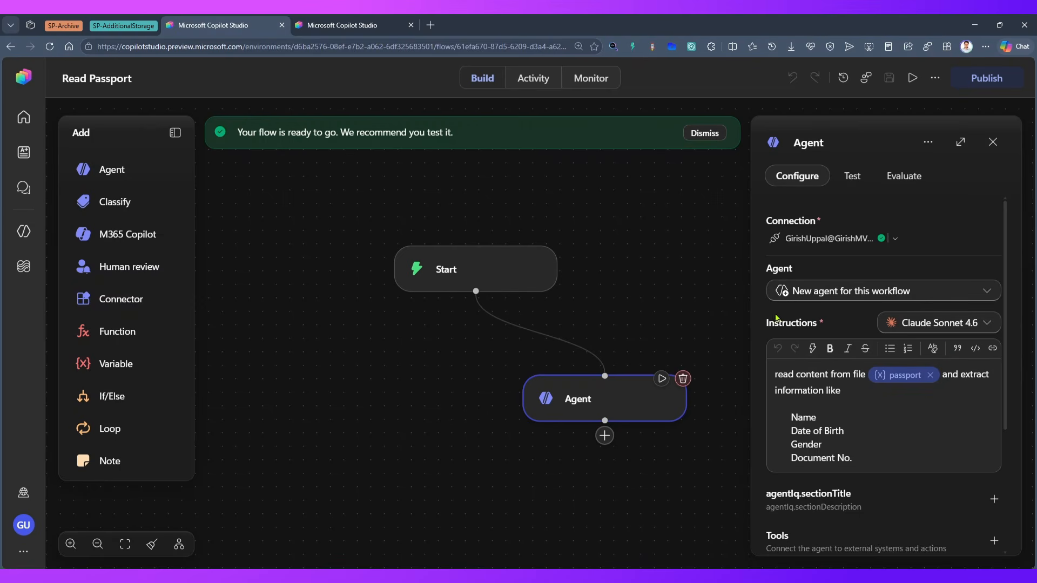
Start a manual run of the workflow and try to submit it without a passport file
drag(641, 260, 547, 250)
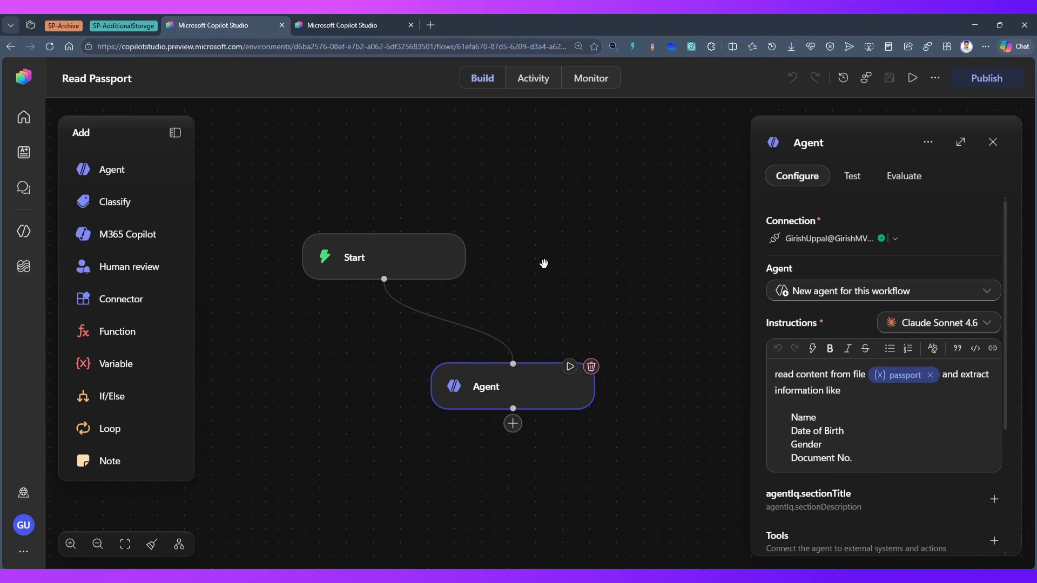
click(913, 78)
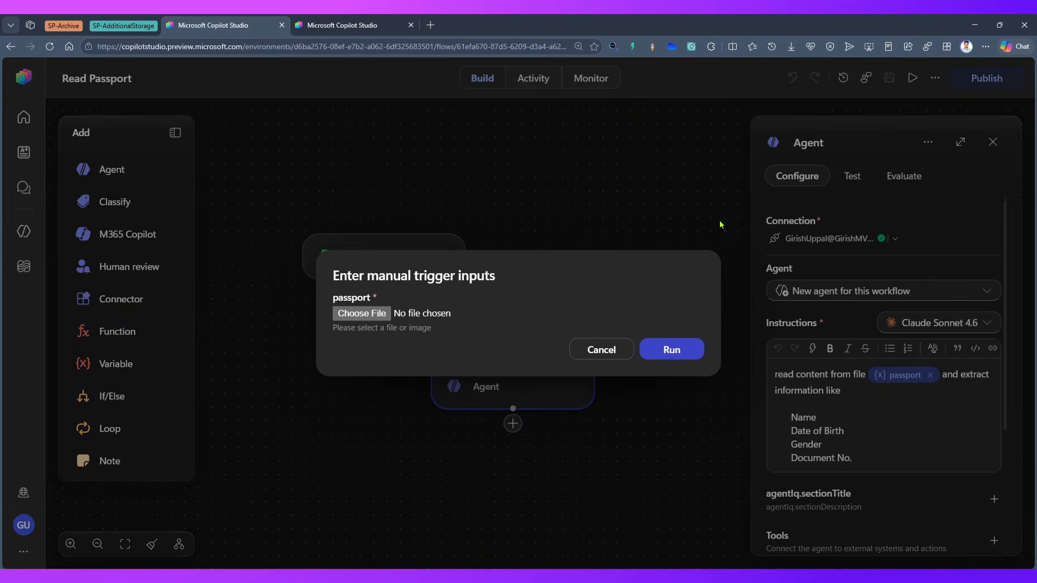
click(669, 350)
drag(665, 353, 513, 296)
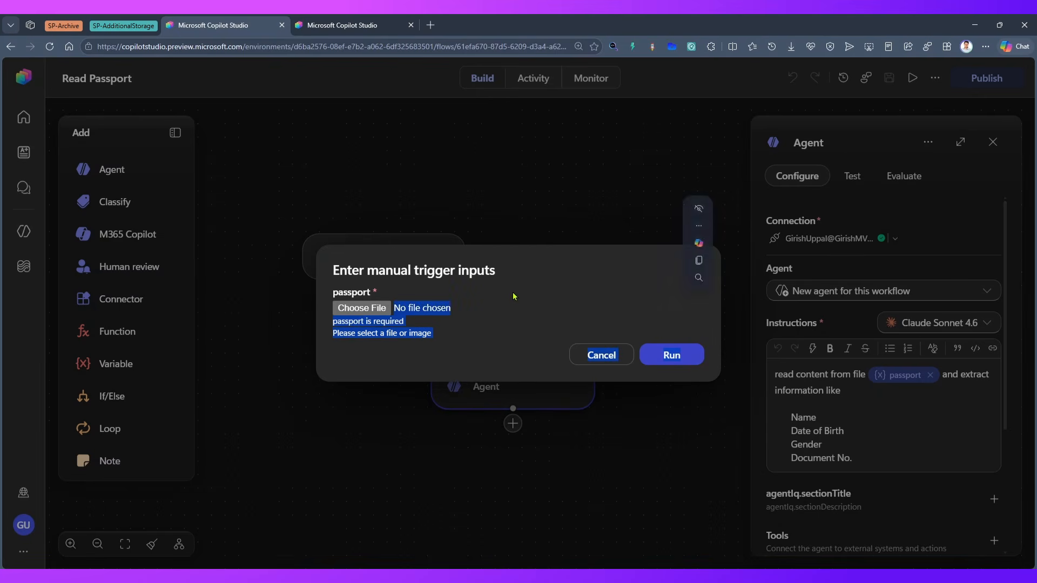
click(513, 296)
Choose Australia Passport Sample Jane.png from the IDENTITY DOC folder as the passport input and run the workflow
click(362, 308)
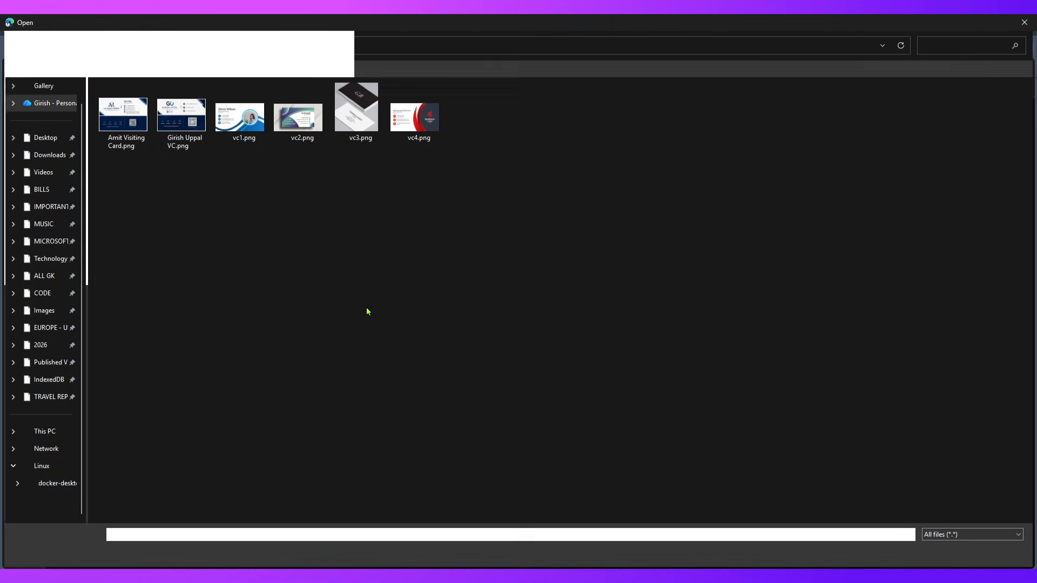
click(469, 44)
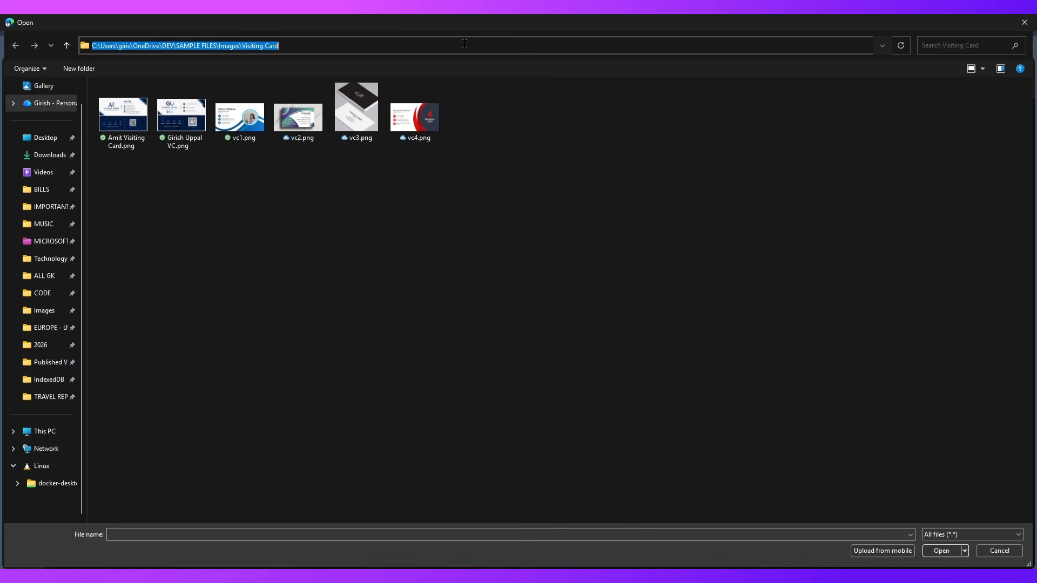
text(C:\Users\giris\OneDrive\DEV\SAMPLE FILES\Images\IDENTITY DOC)
key(Return)
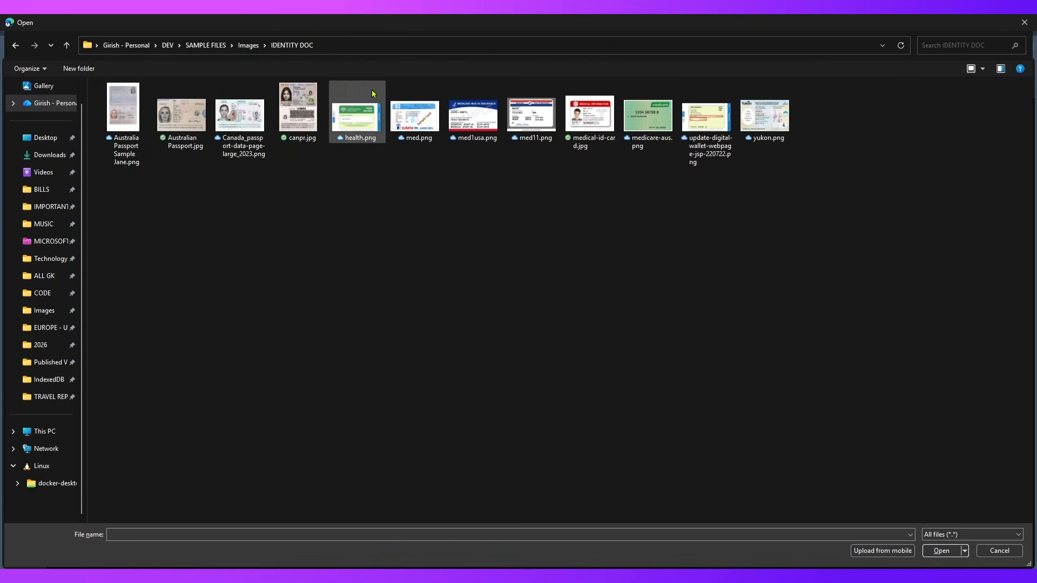
click(120, 122)
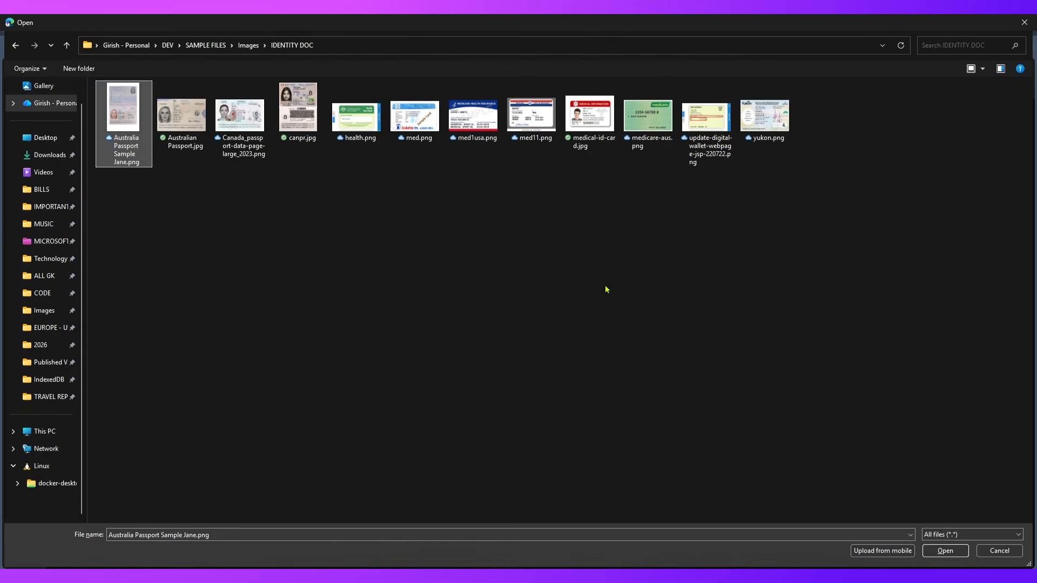
click(942, 552)
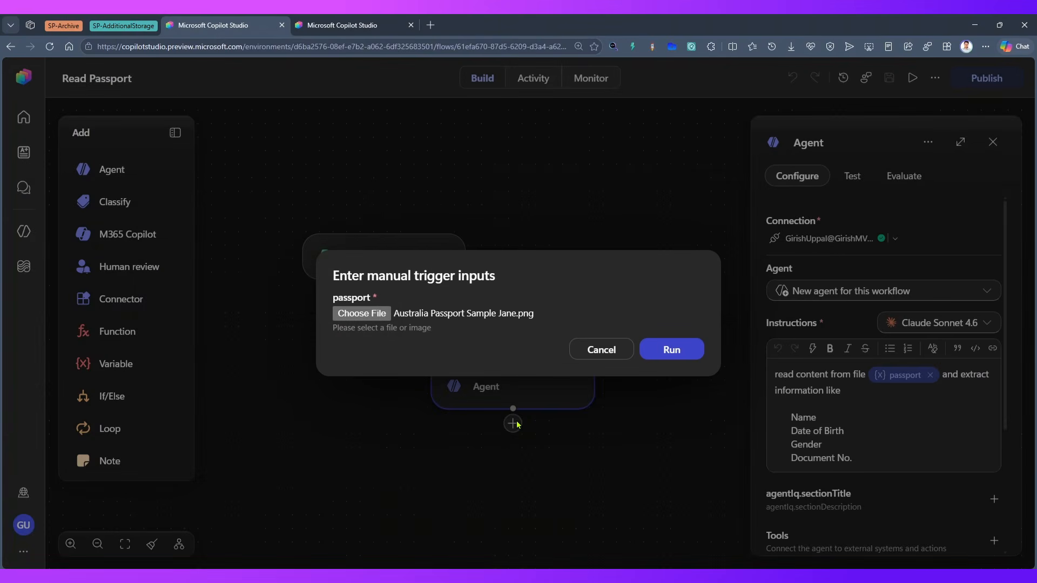
click(655, 355)
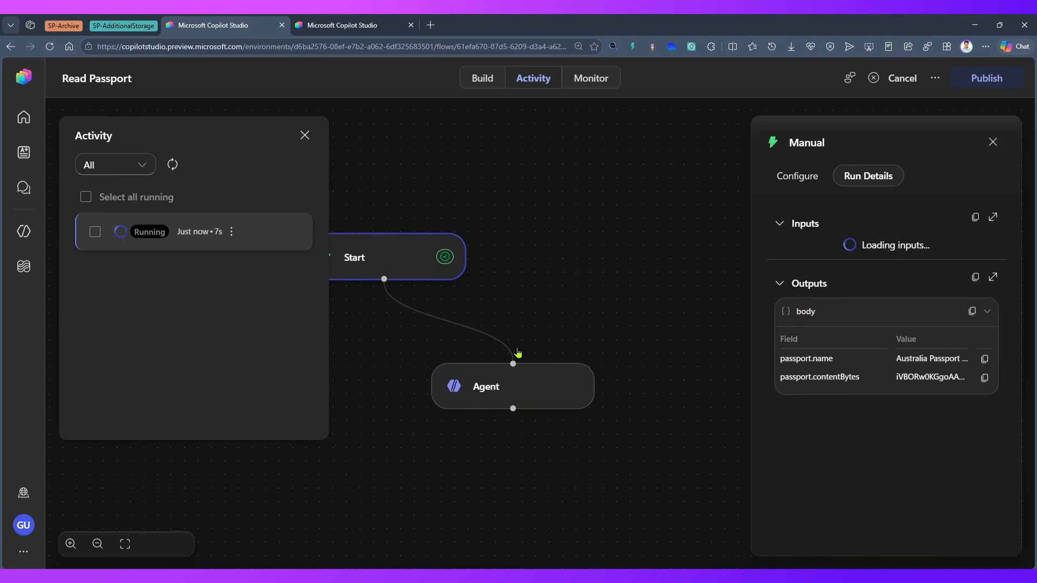
Examine the Start trigger's run details, including the full inputs schema and the passport outputs
scroll(965, 473, down, 2)
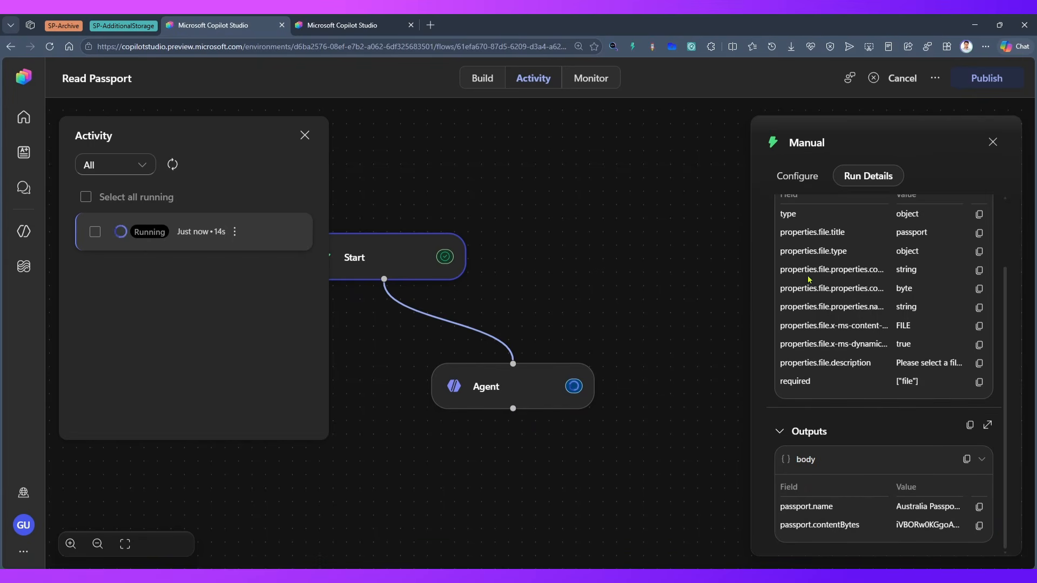
scroll(902, 307, up, 2)
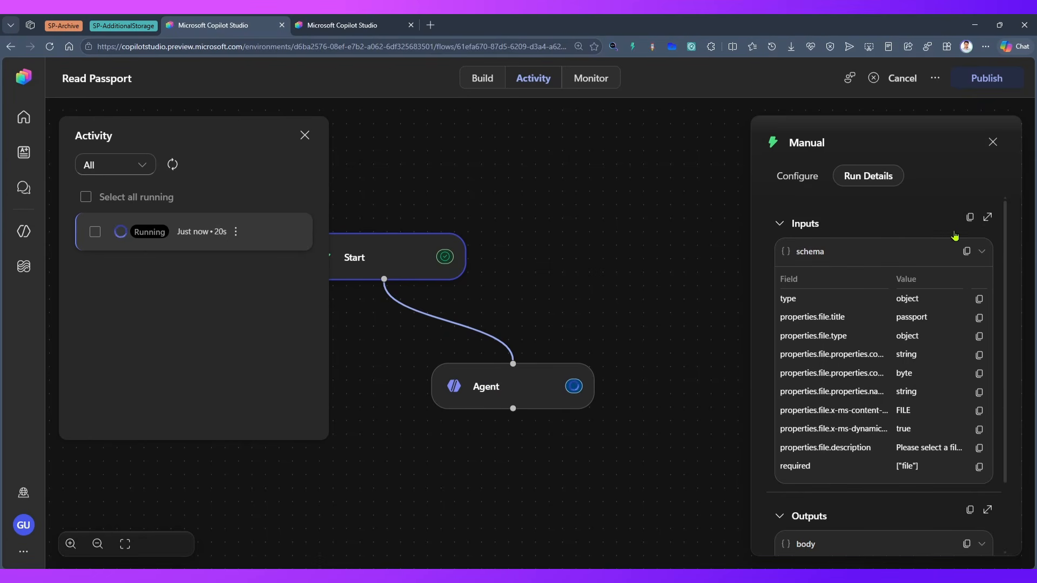
click(987, 216)
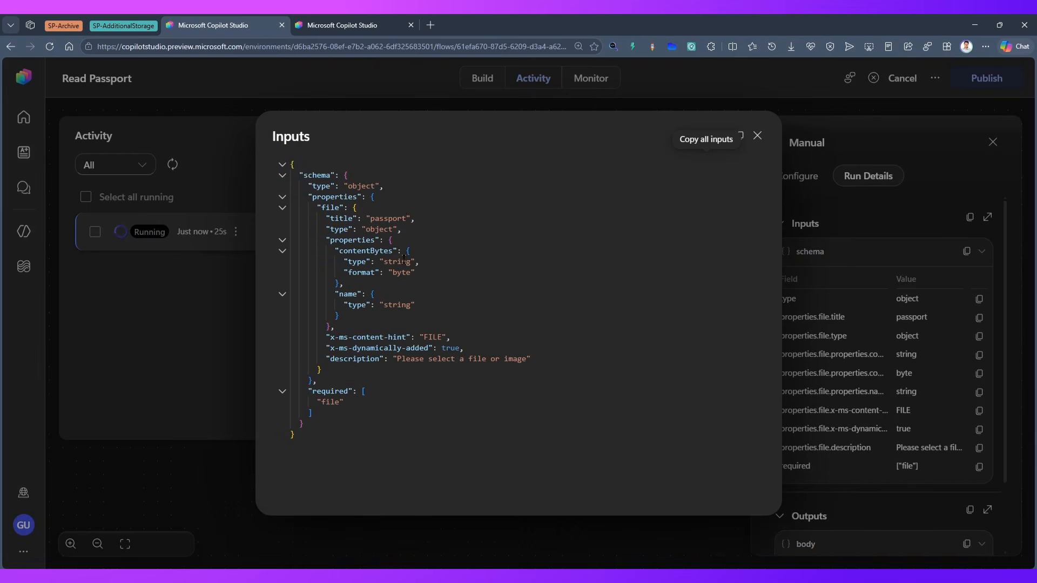
click(759, 136)
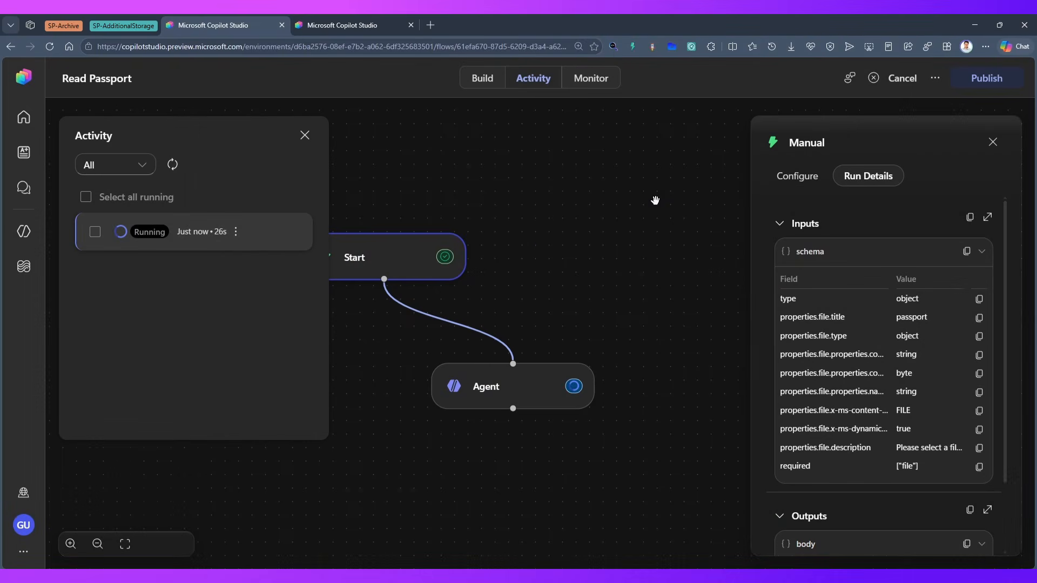
scroll(940, 539, down, 2)
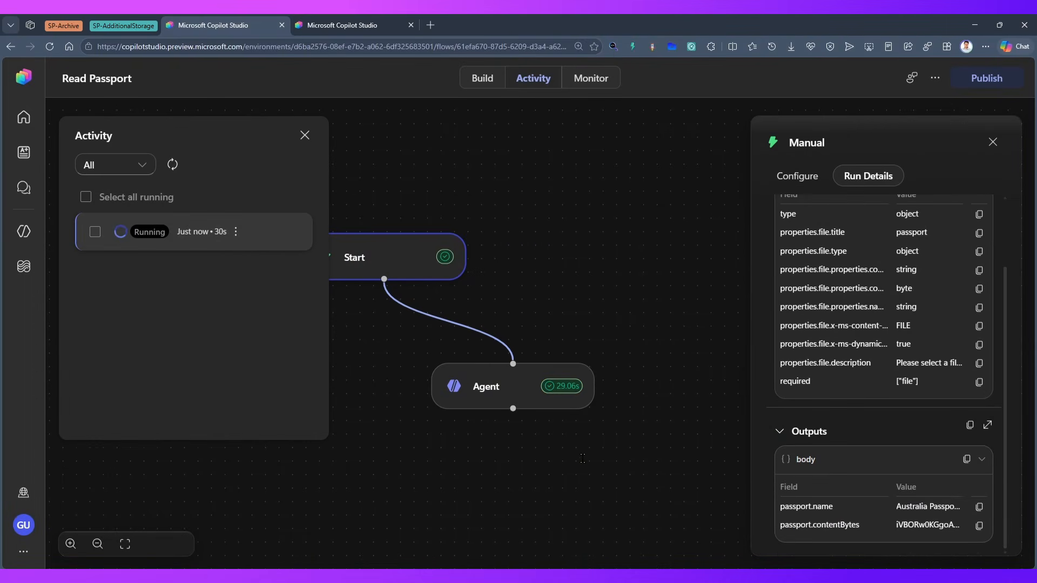
Examine the Agent node's run details, including the extracted passport fields and the additional details in the response
click(515, 391)
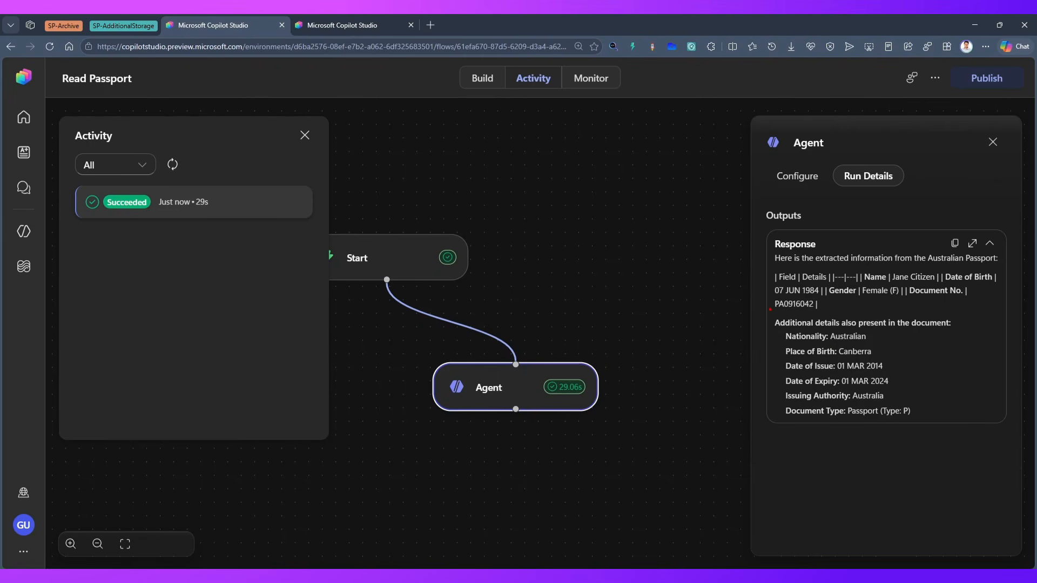
mouse_move(770, 310)
mouse_down()
mouse_move(867, 377)
mouse_move(956, 420)
mouse_move(979, 420)
mouse_up()
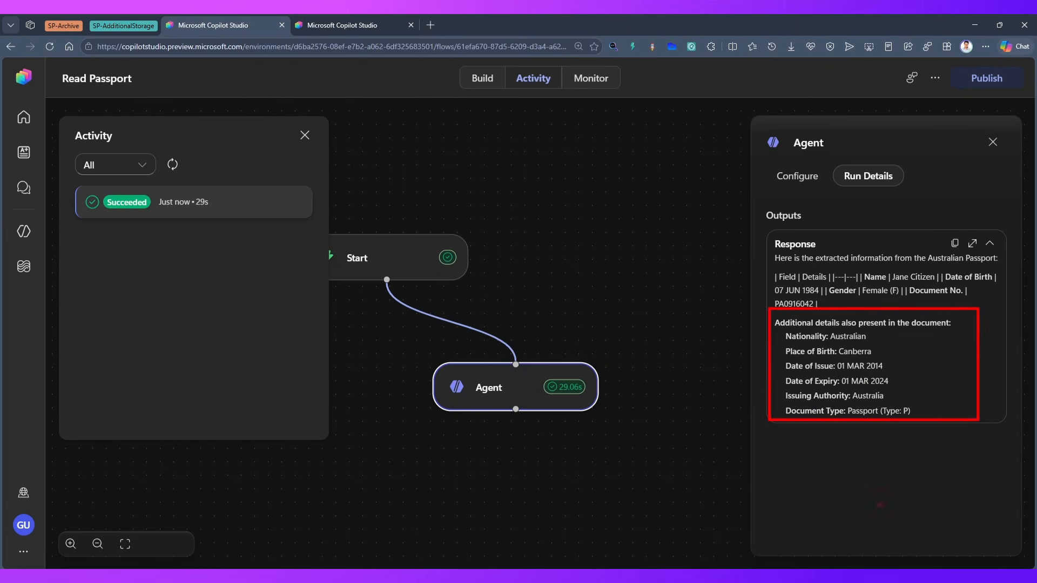
drag(822, 502, 850, 429)
mouse_move(724, 346)
mouse_down()
mouse_move(759, 370)
mouse_move(753, 381)
mouse_up()
key(Escape)
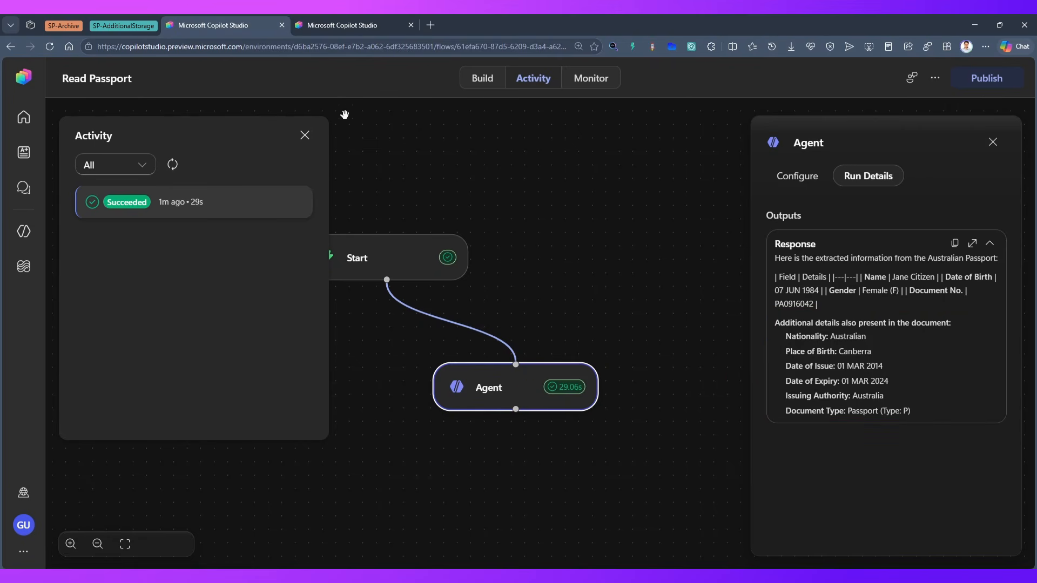
Close the run activity and review the Agent node's instructions and output setting in the workflow build view
click(304, 135)
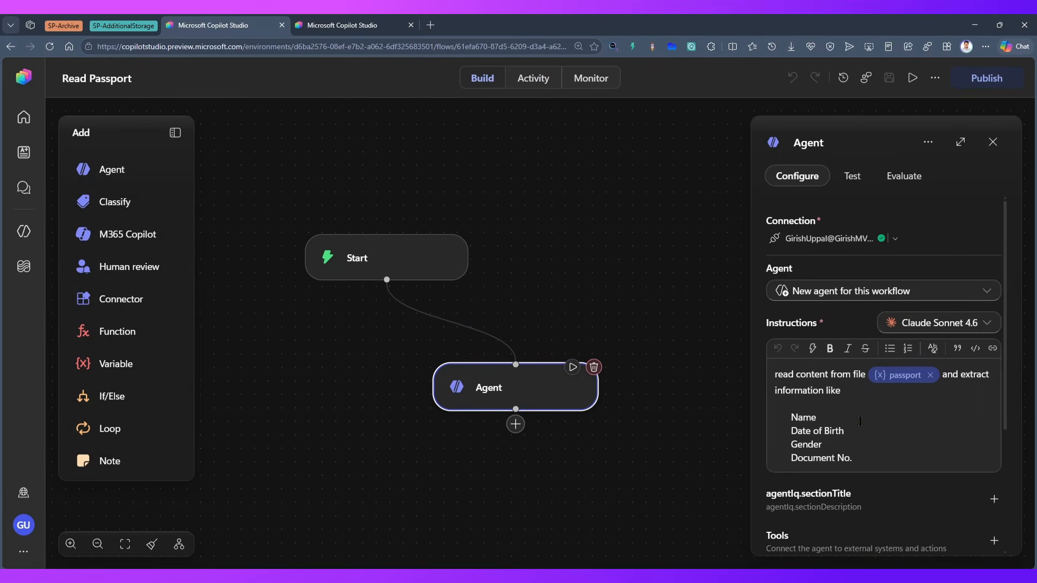
scroll(854, 377, down, 3)
click(861, 239)
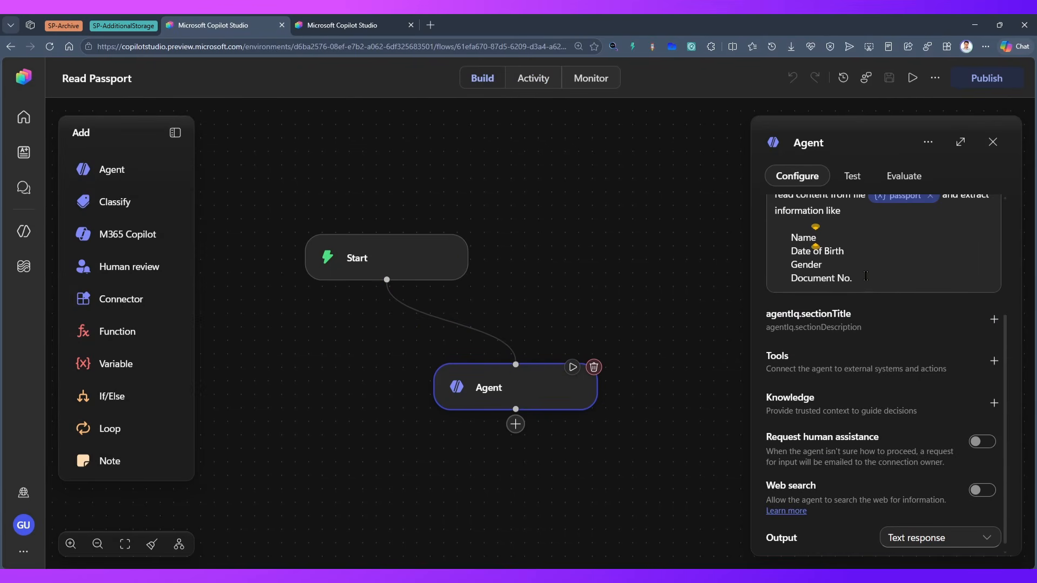
click(866, 276)
Switch to the other Copilot Studio browser tab and create a new agent named Read Passport Agent
click(366, 23)
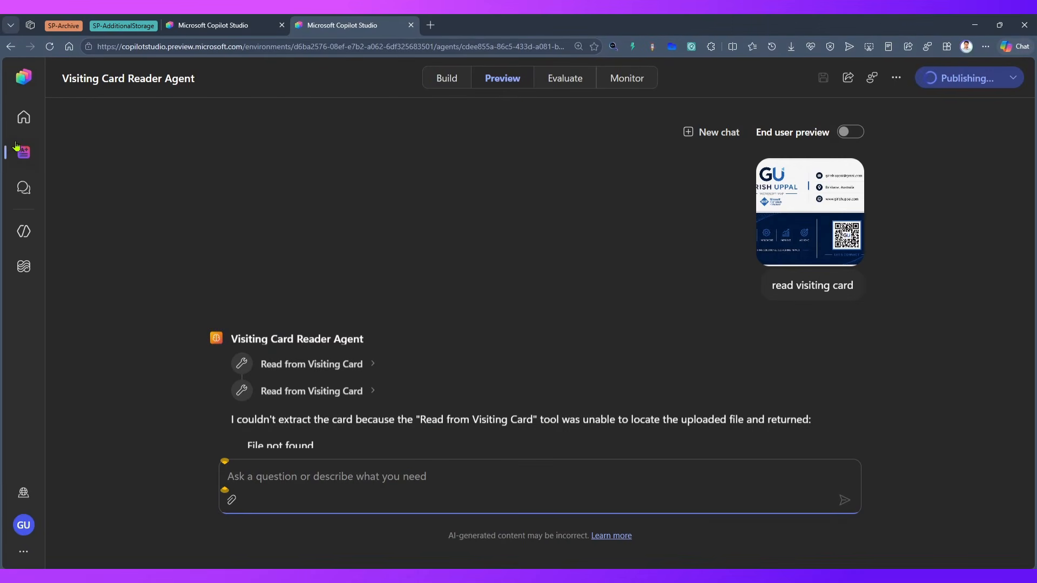
click(22, 127)
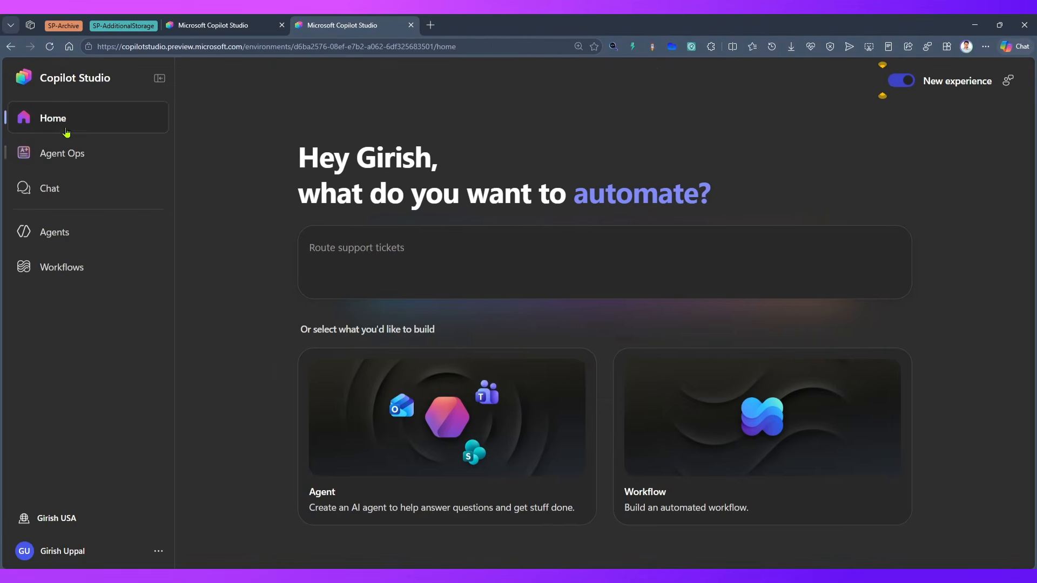
click(107, 226)
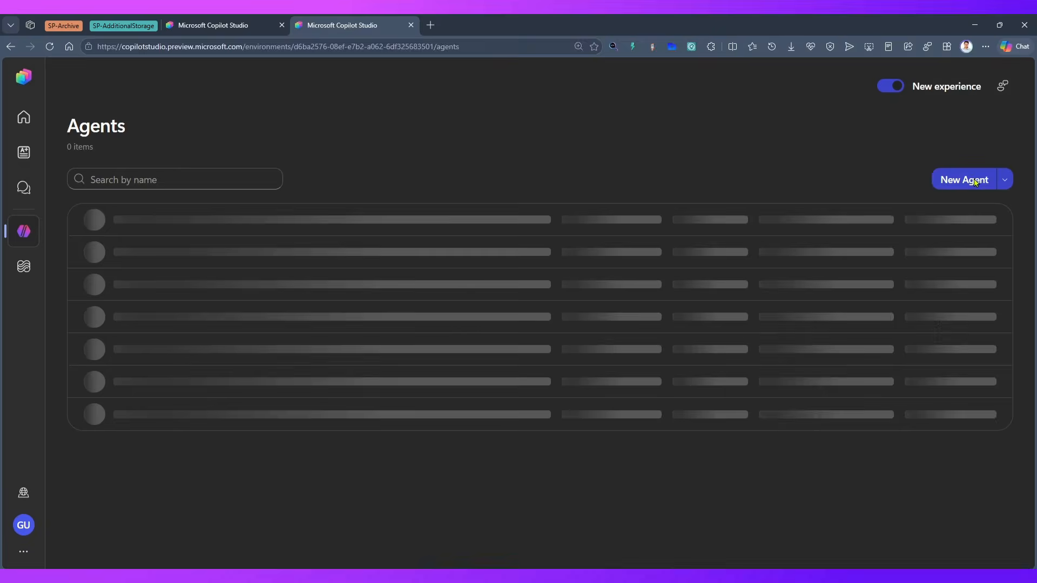
click(967, 182)
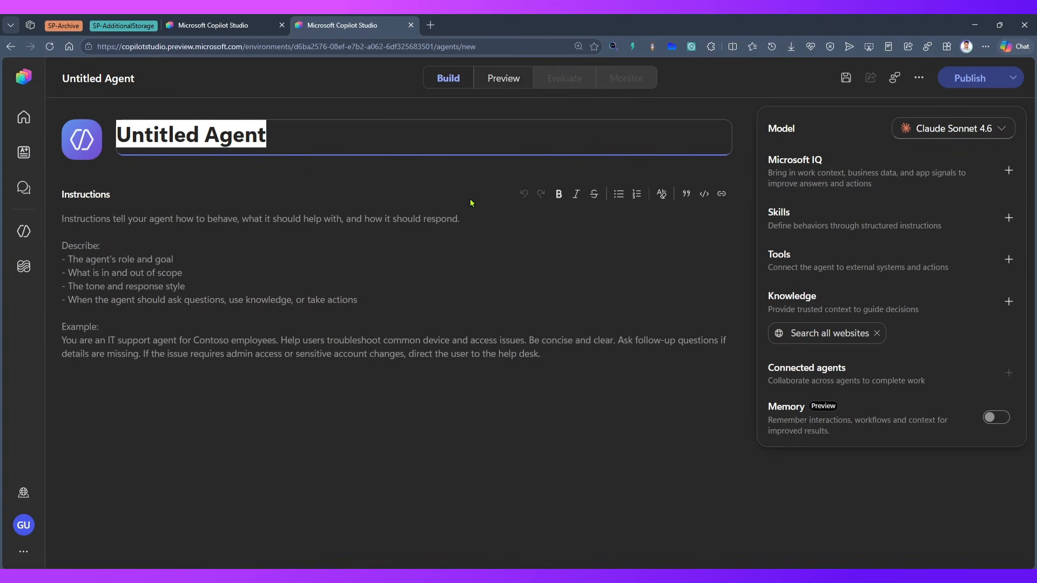
text(Read )
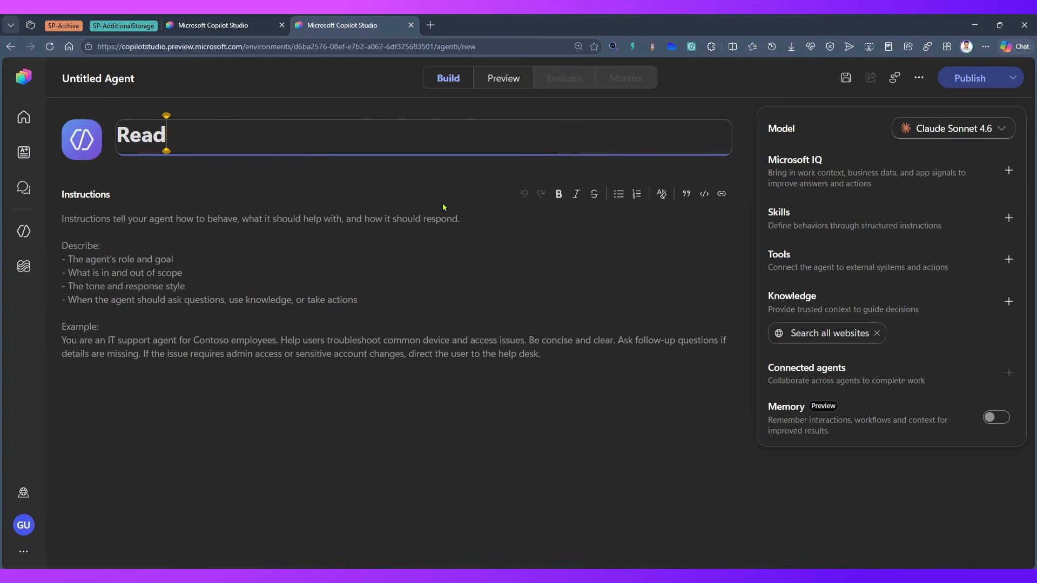
text(Passpor)
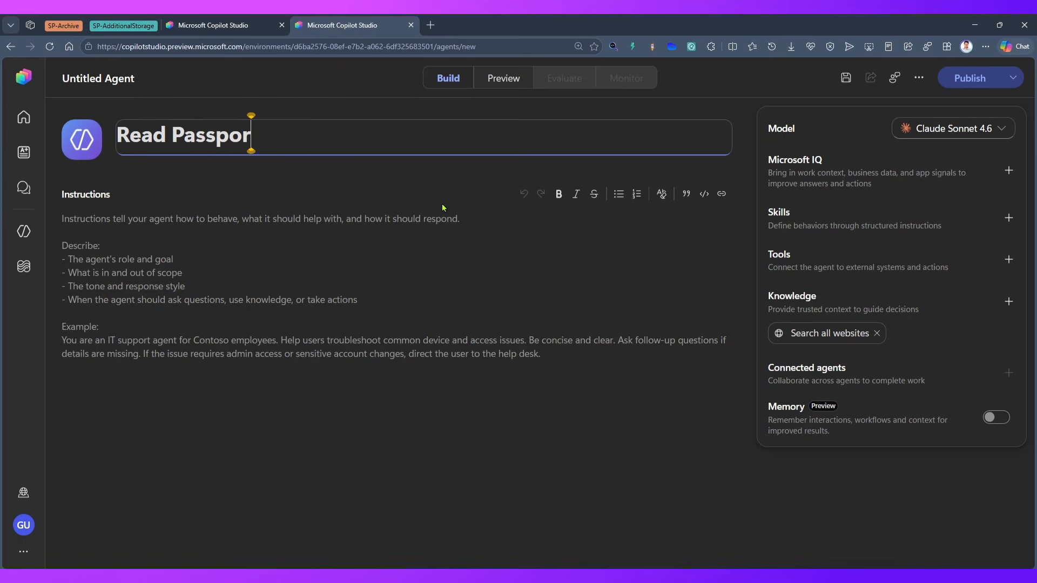
text(t Agent)
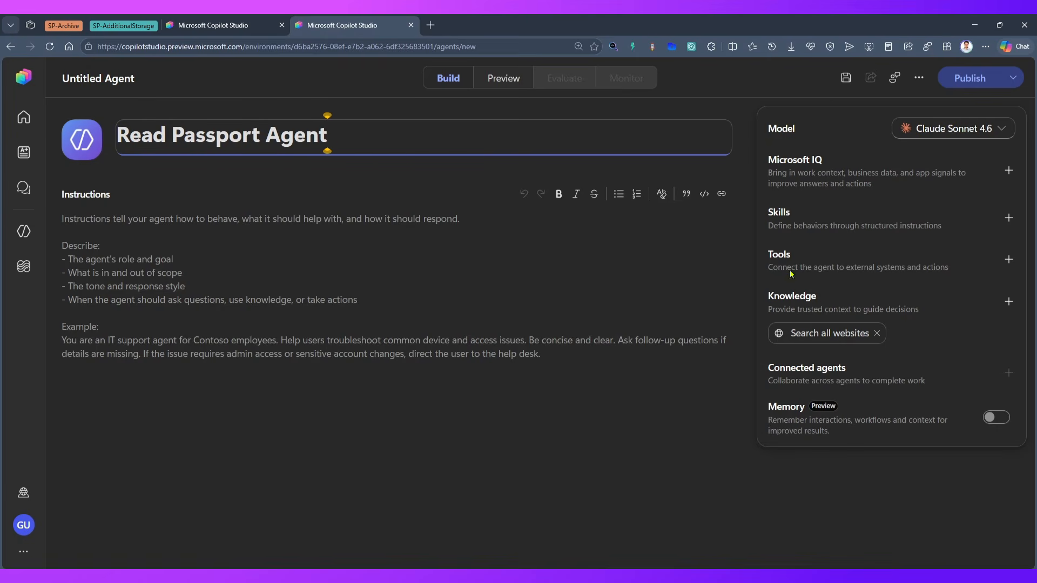
click(216, 235)
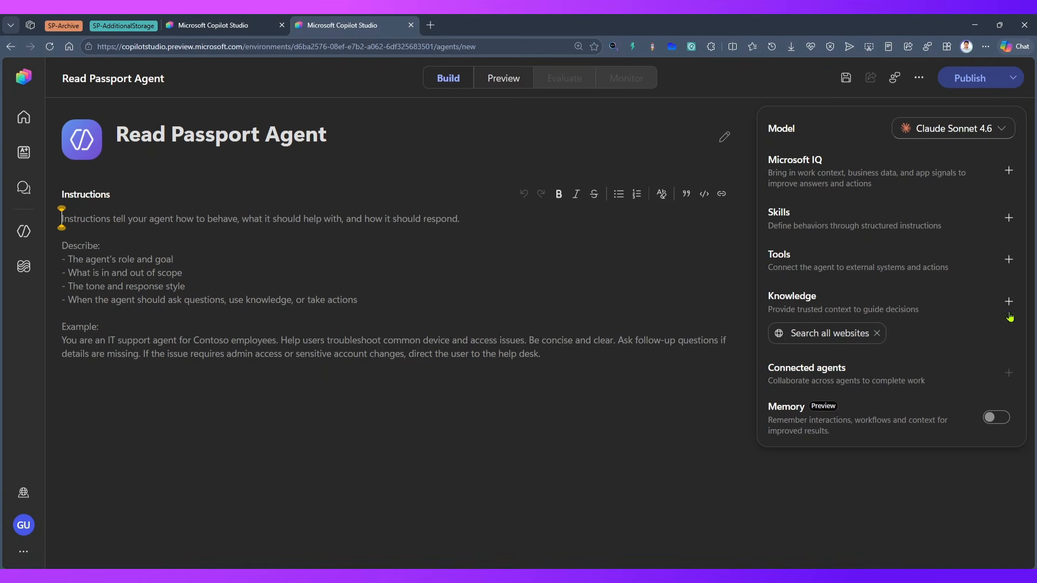
Look through the workflows that can be added as tools to the new agent for the Read Passport workflow
click(1009, 261)
click(653, 201)
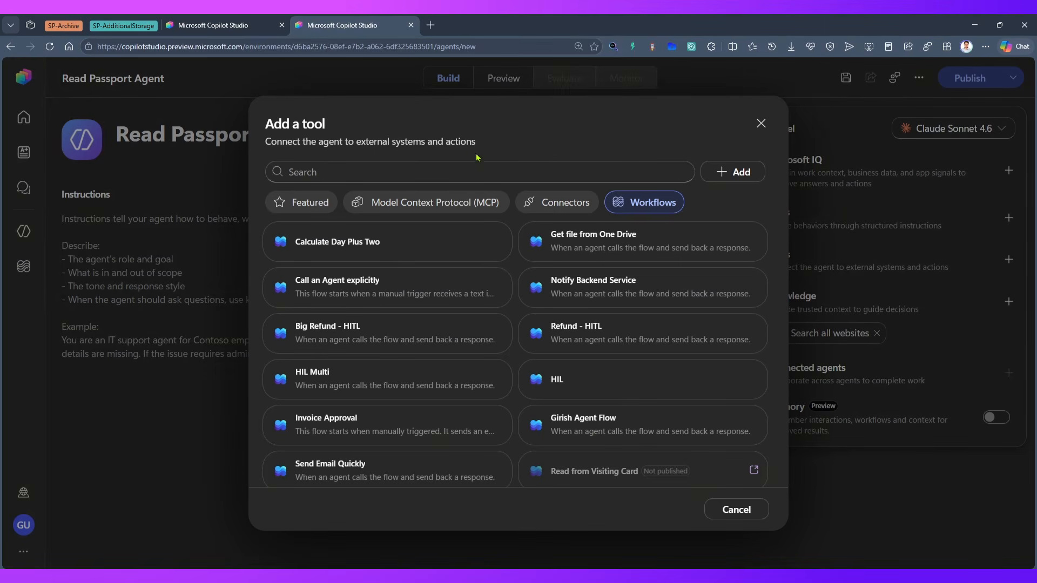
scroll(387, 239, down, 2)
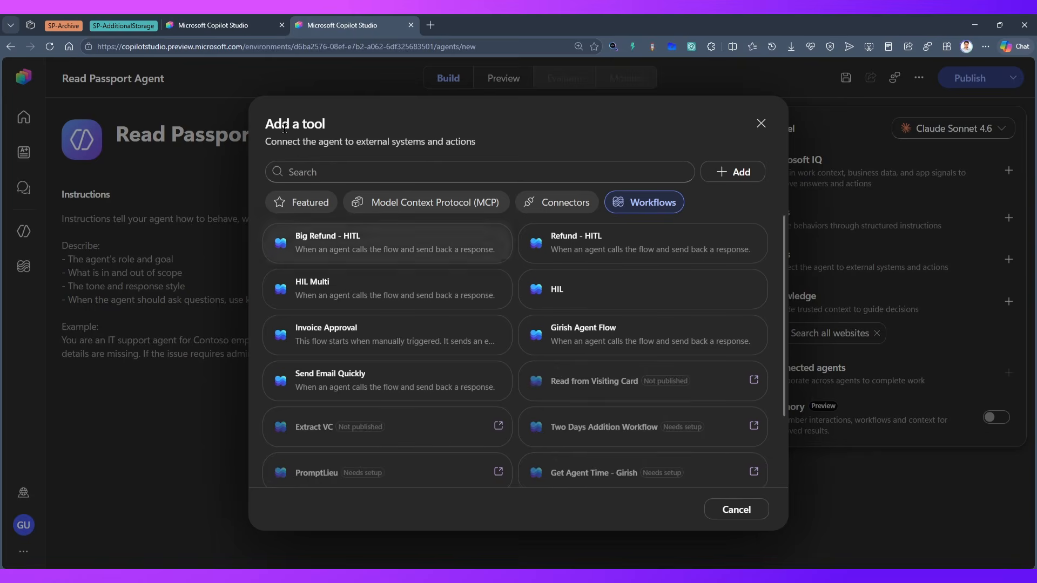
Return to the Read Passport workflow and change its trigger type to When an agent calls the workflow
click(225, 26)
click(344, 252)
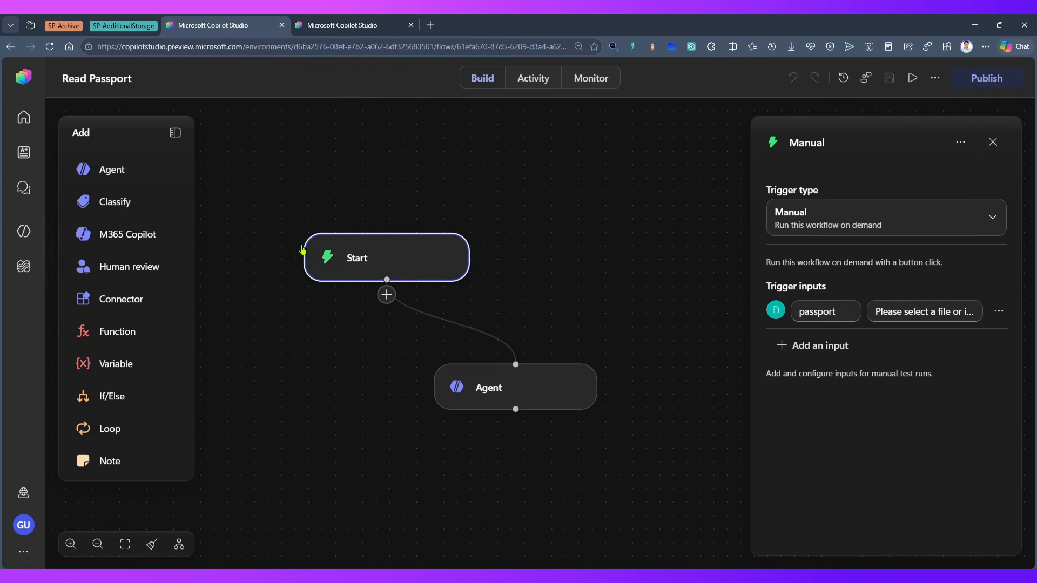
click(993, 222)
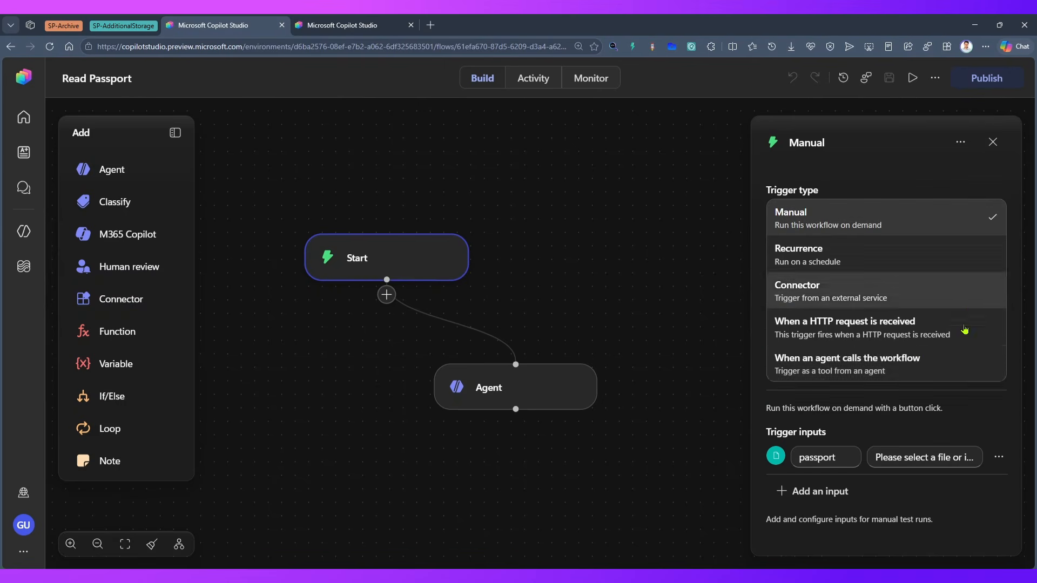
click(911, 365)
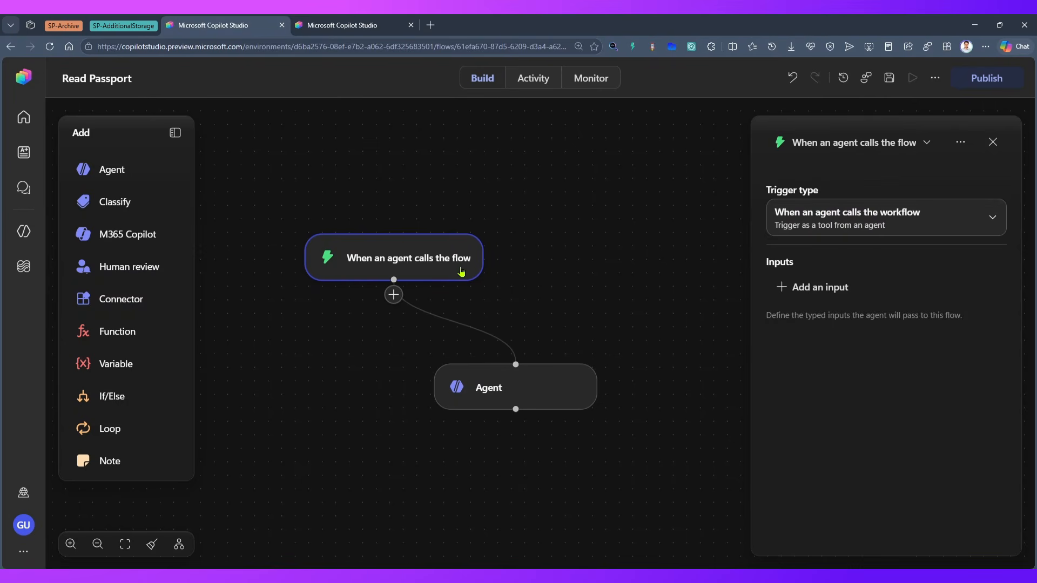
Search the available actions for agent and add a Respond to the agent step after the Agent node
mouse_move(516, 421)
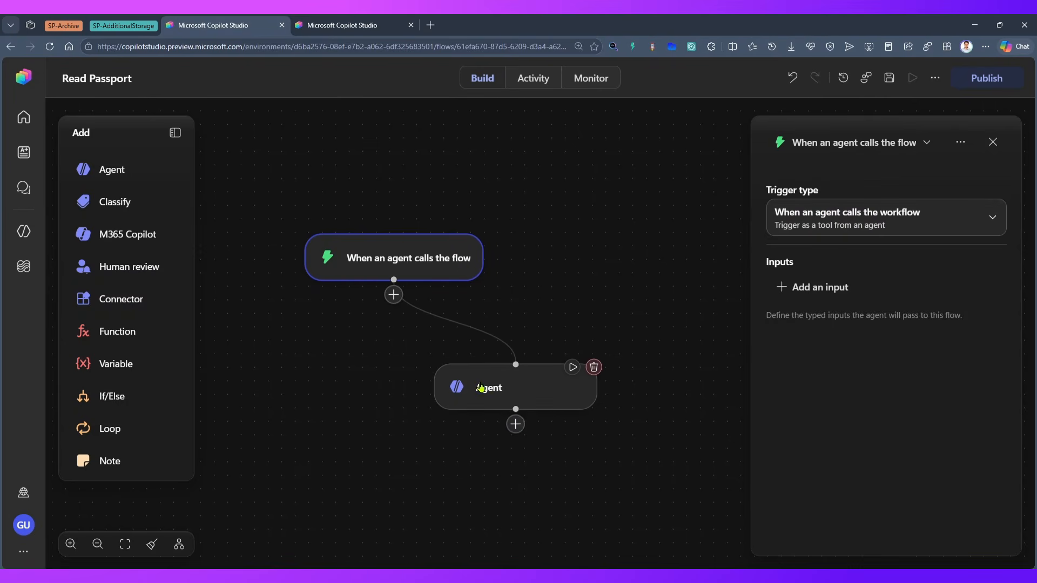
click(516, 424)
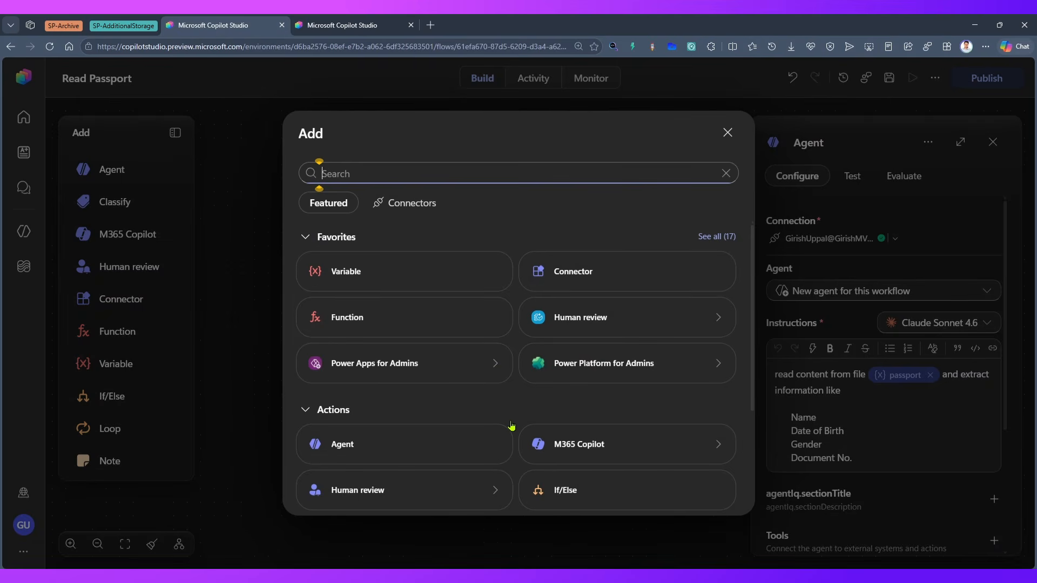
text(ret)
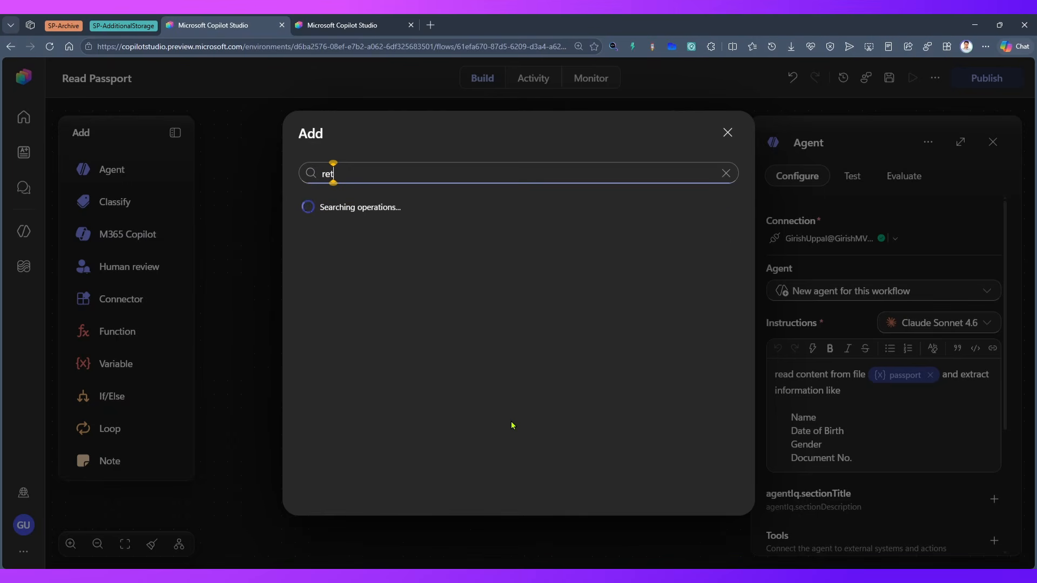
key(BackSpace)
key(BackSpace)
key(BackSpace)
text(agent)
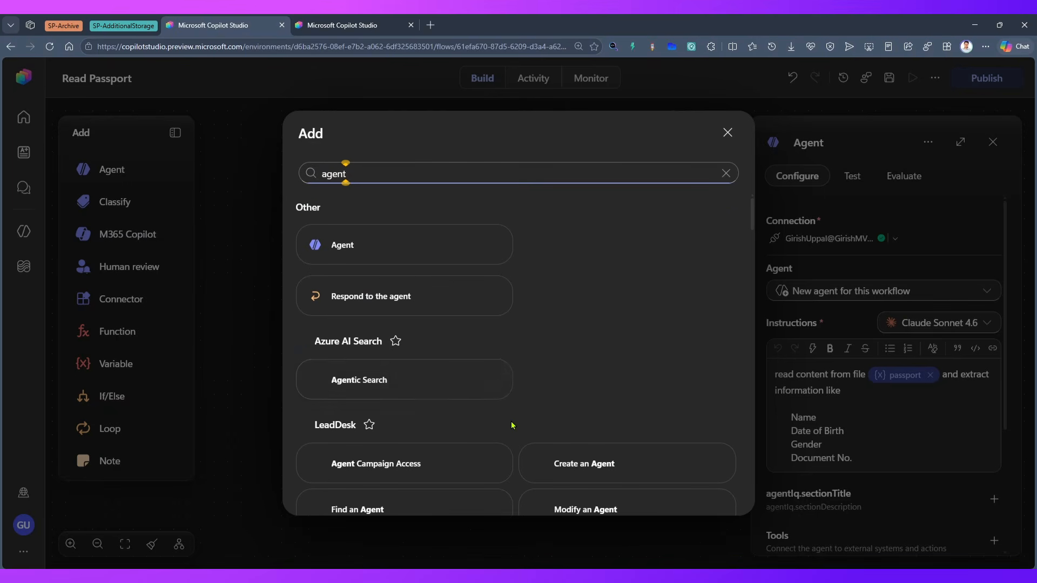
click(458, 296)
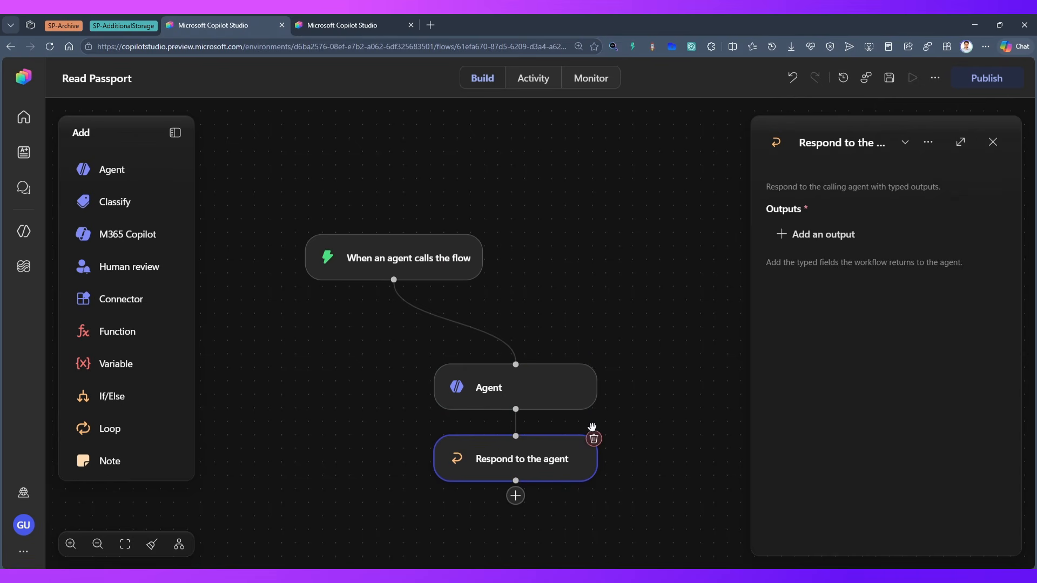
Add two text outputs named placeOfBirth and nationality to the Respond to the agent step
click(845, 239)
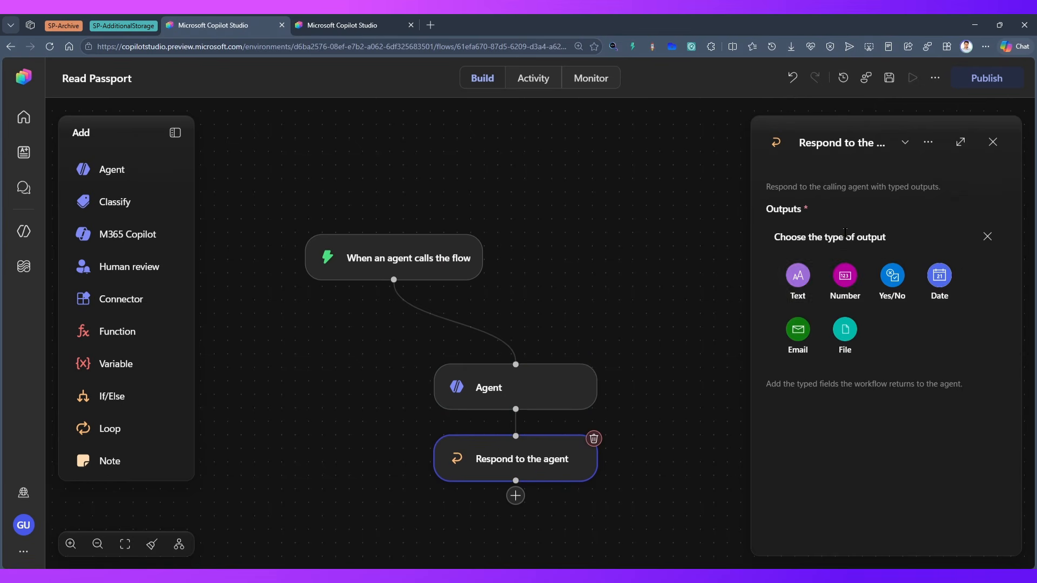
click(803, 282)
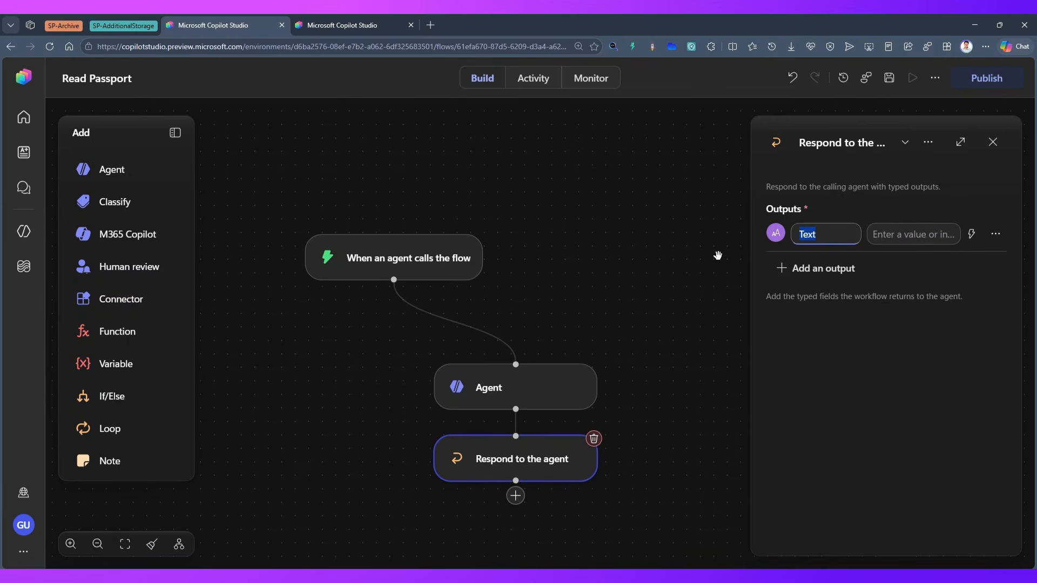
text(placeOfBirth)
click(816, 269)
click(796, 308)
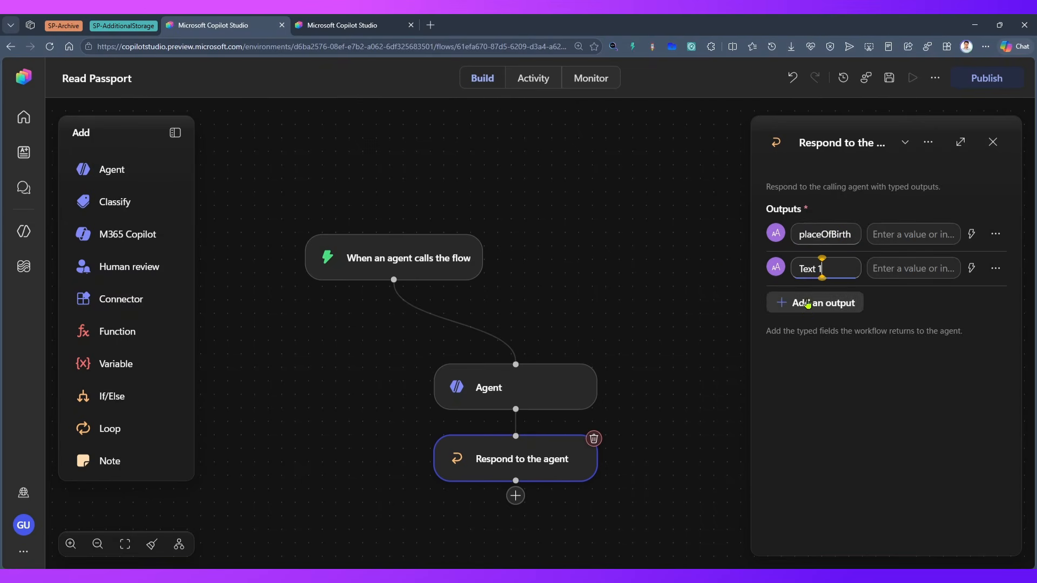
text(nation)
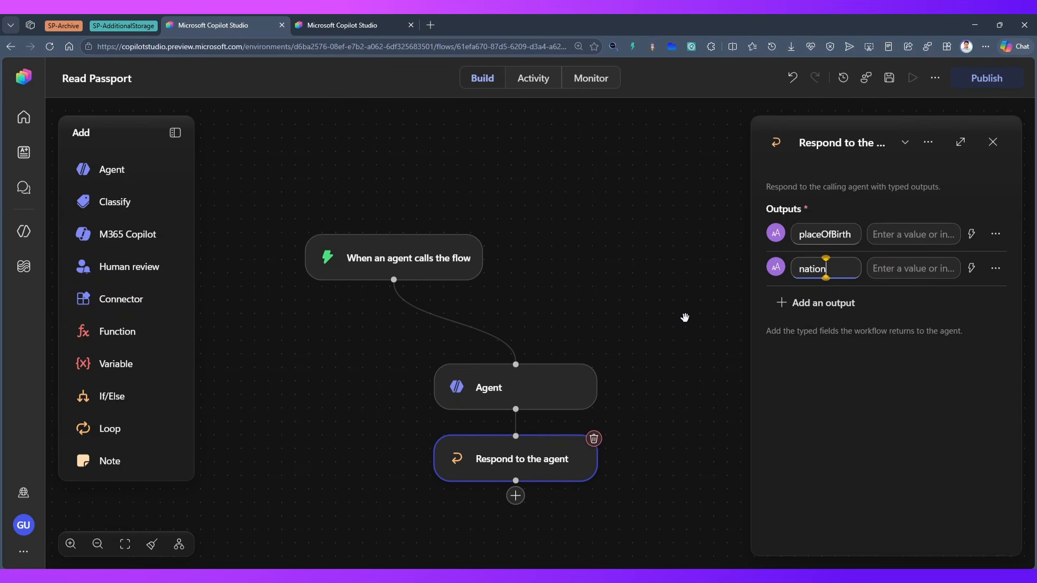
text(ality)
Set the output of the workflow's Agent node to Structured output
click(501, 387)
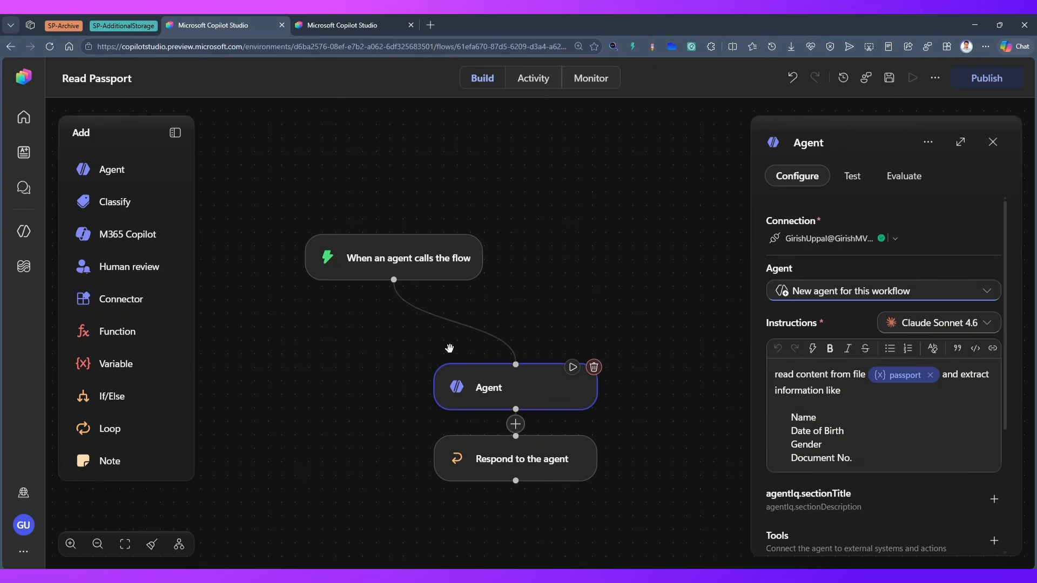
click(529, 386)
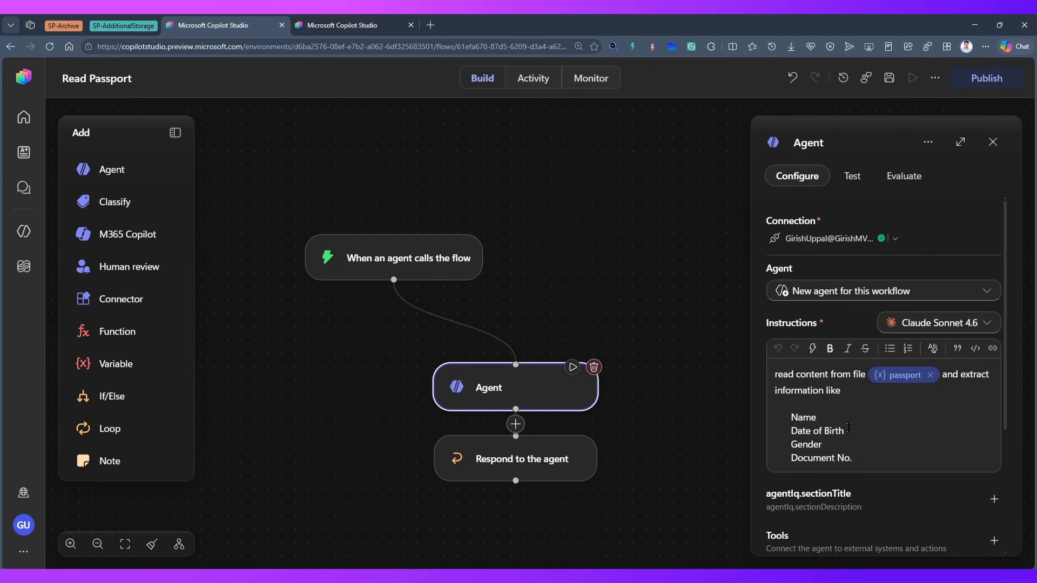
scroll(828, 430, down, 2)
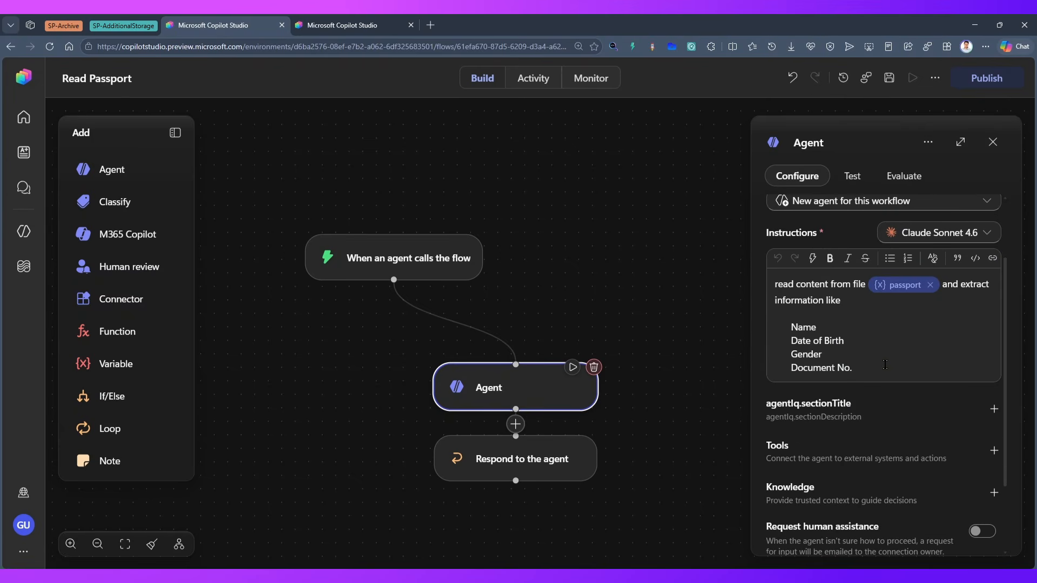
scroll(885, 364, down, 2)
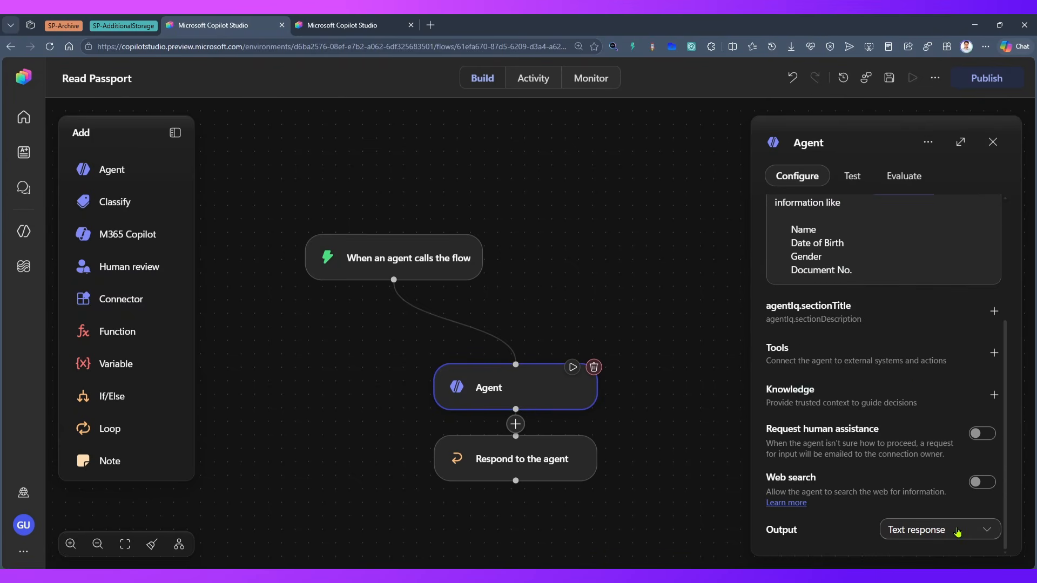
click(957, 533)
click(975, 444)
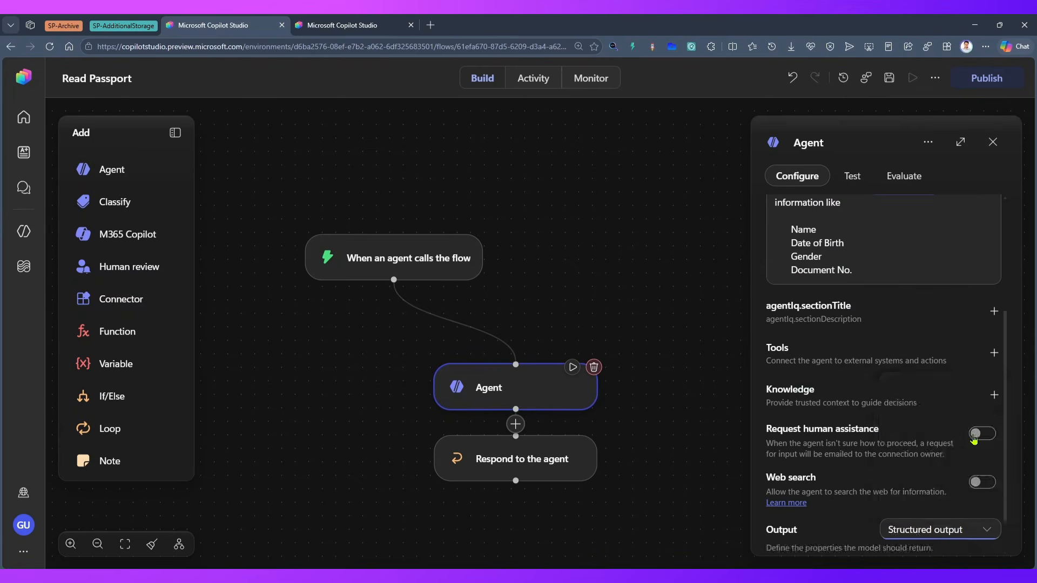
Define two String properties, placeofbirth and nationality, for the Agent node's structured output
scroll(964, 450, down, 1)
click(889, 525)
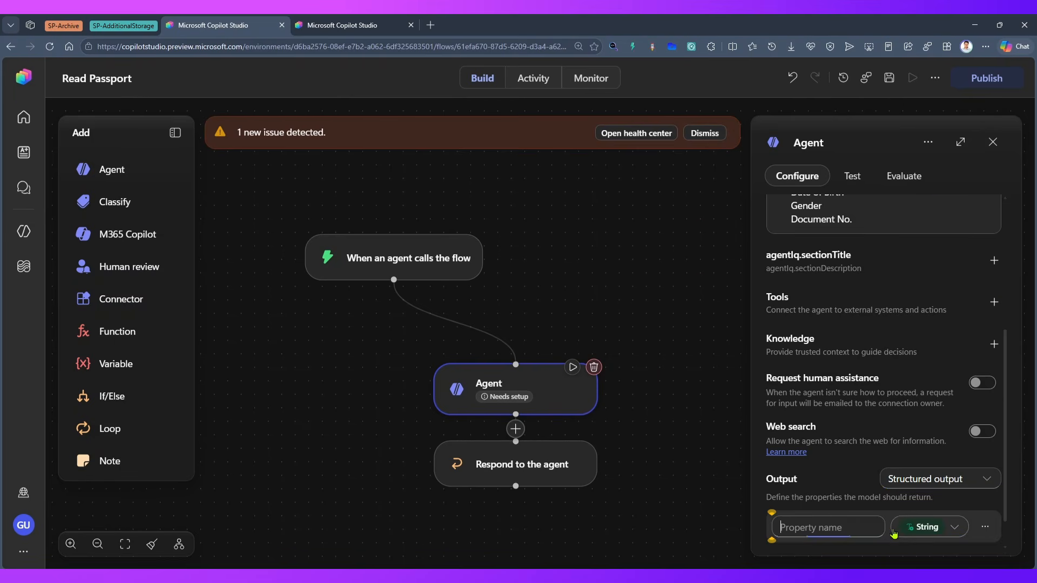
click(534, 475)
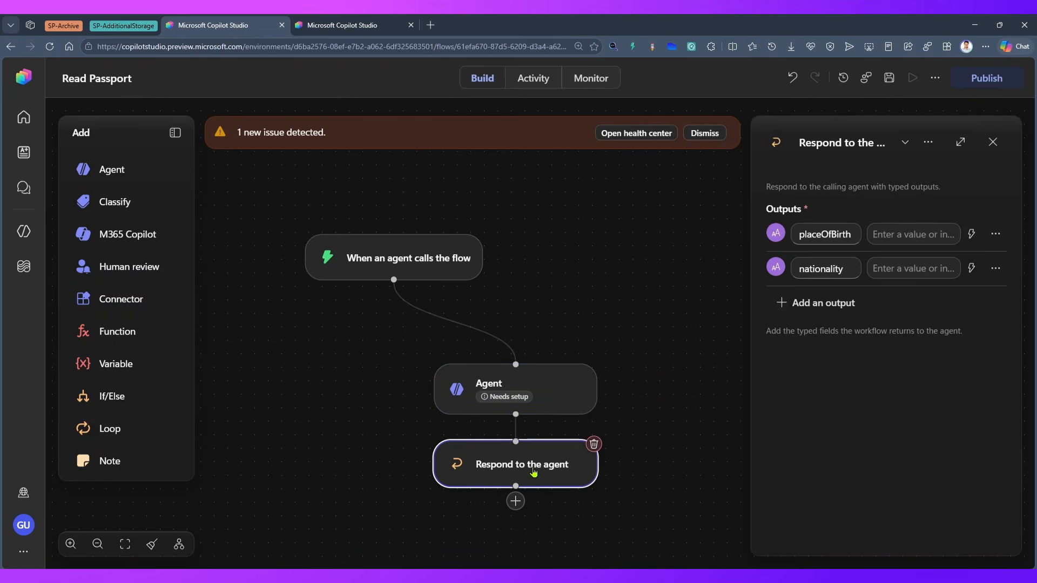
click(557, 393)
scroll(831, 535, down, 5)
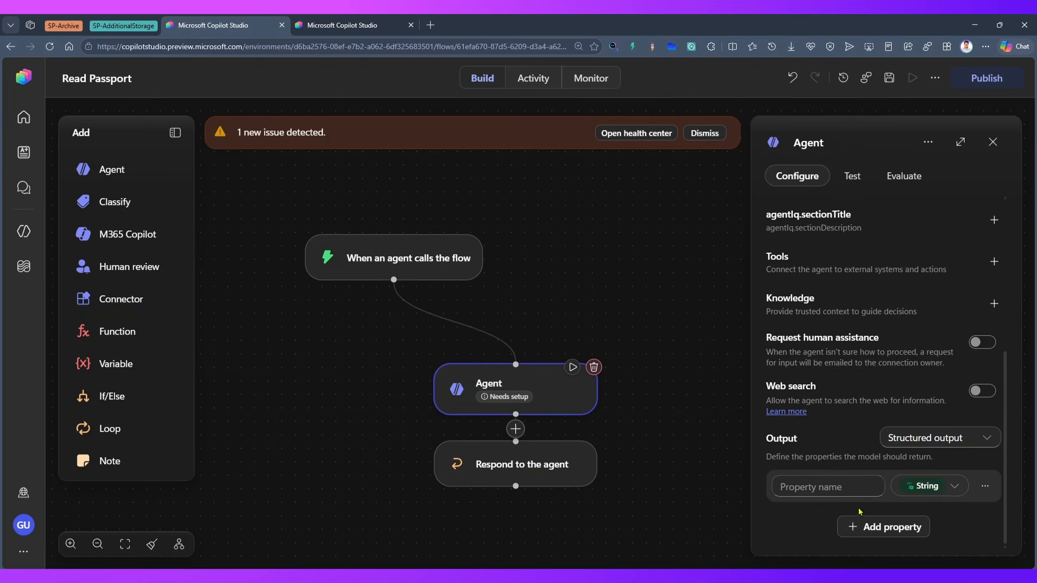
click(814, 488)
text(place)
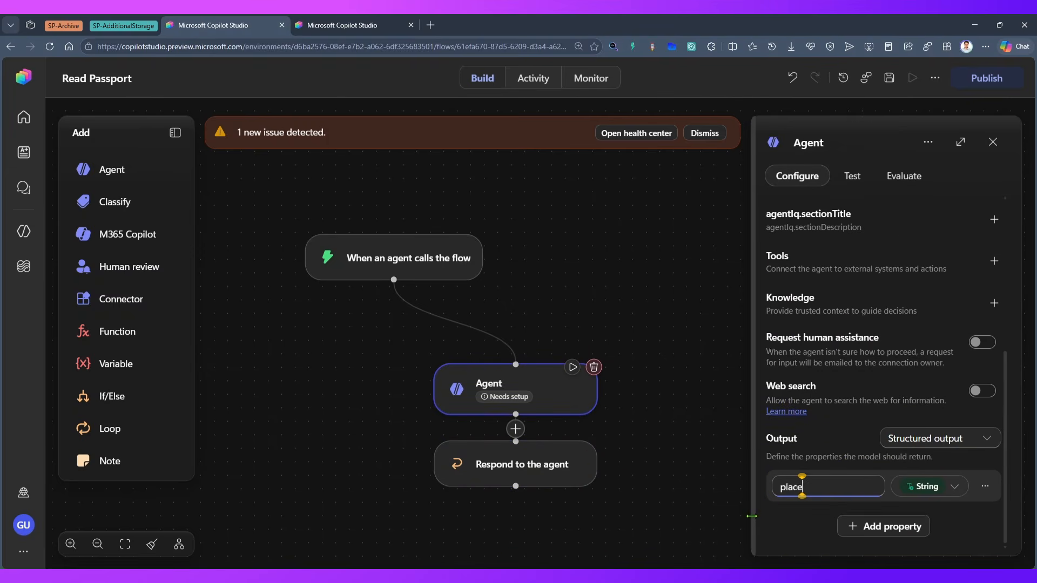
text(ofbirth)
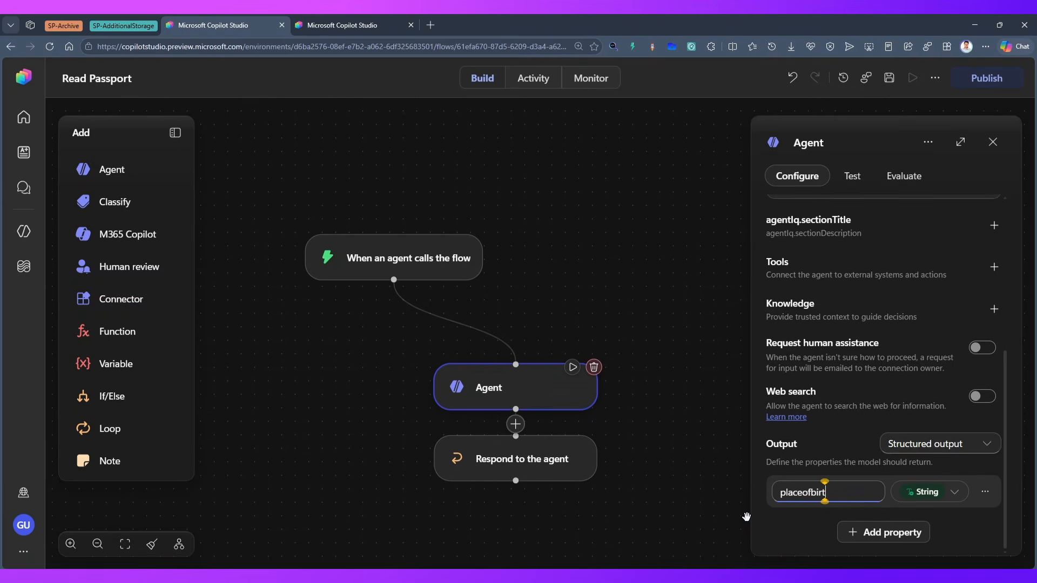
click(900, 533)
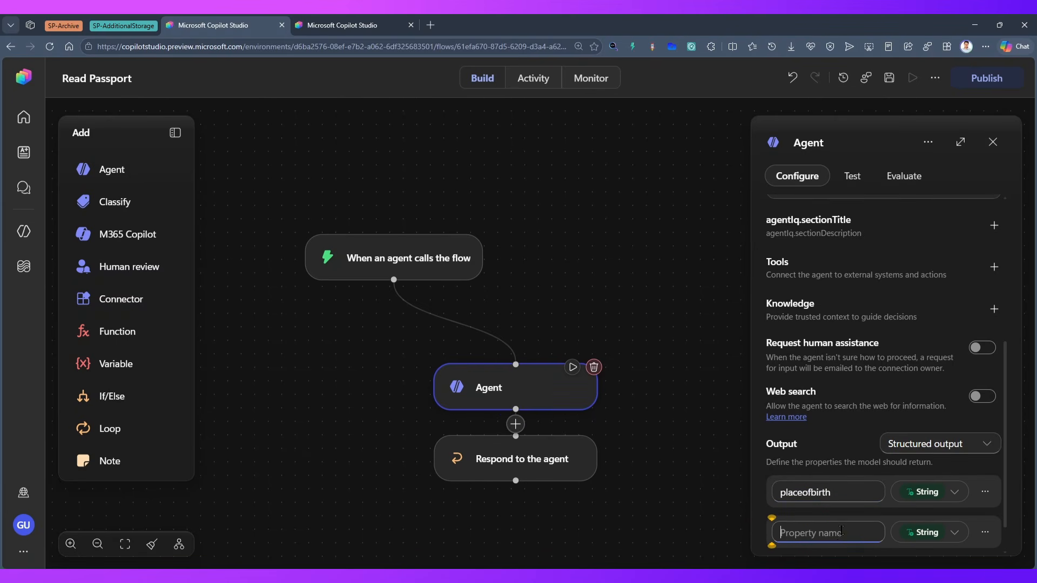
text(nationality)
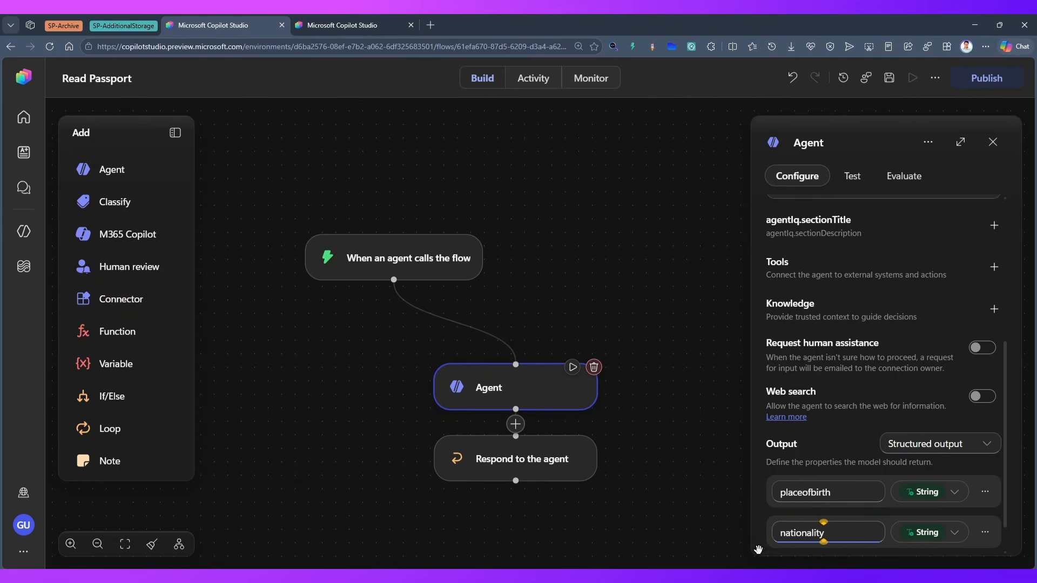
In the Respond to the agent step, fill placeOfBirth with the Agent's Placeofbirth value and nationality with its Nationality value
click(538, 475)
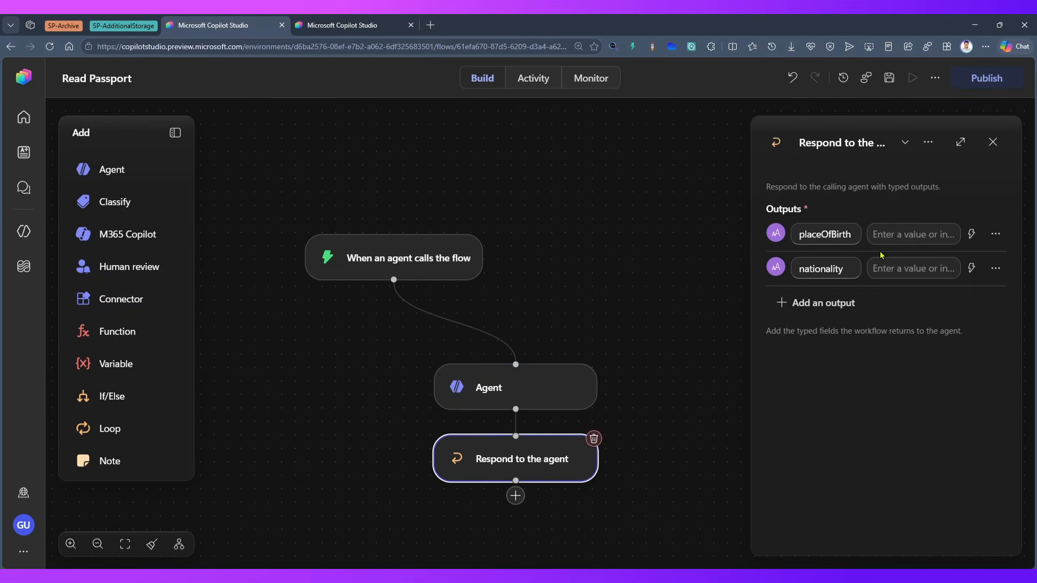
click(972, 233)
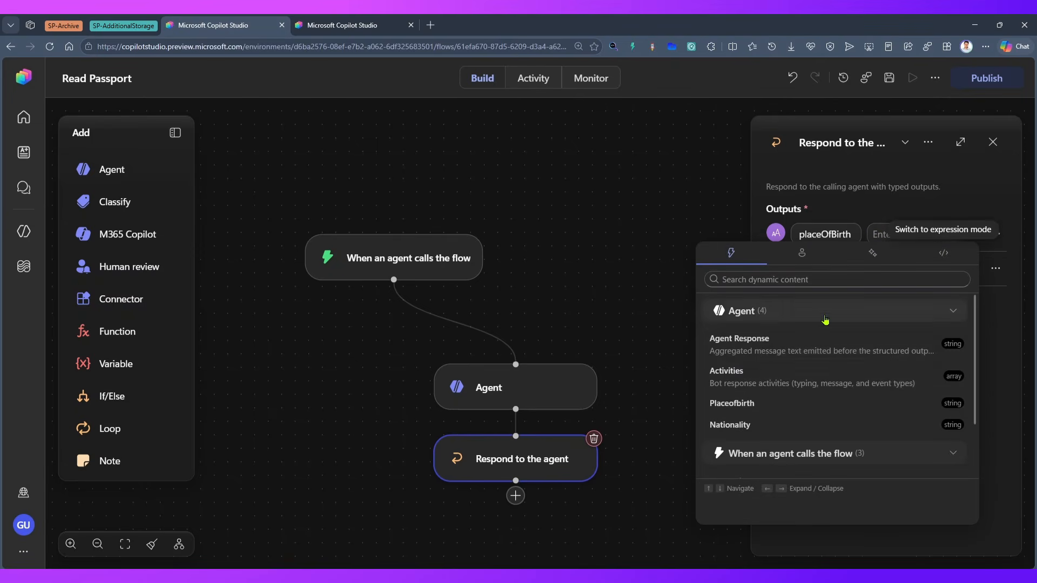
click(755, 405)
click(971, 268)
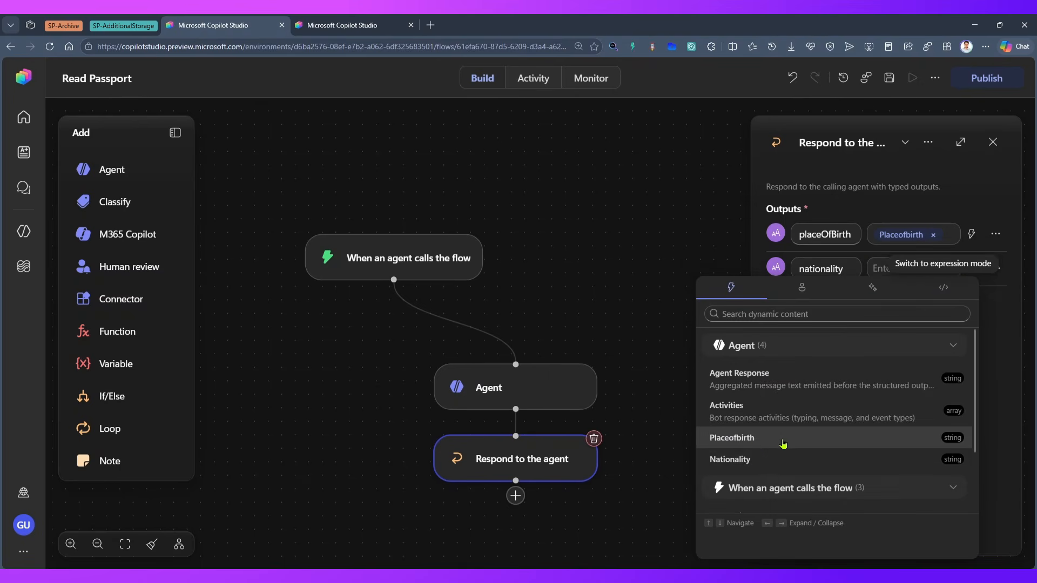
click(757, 461)
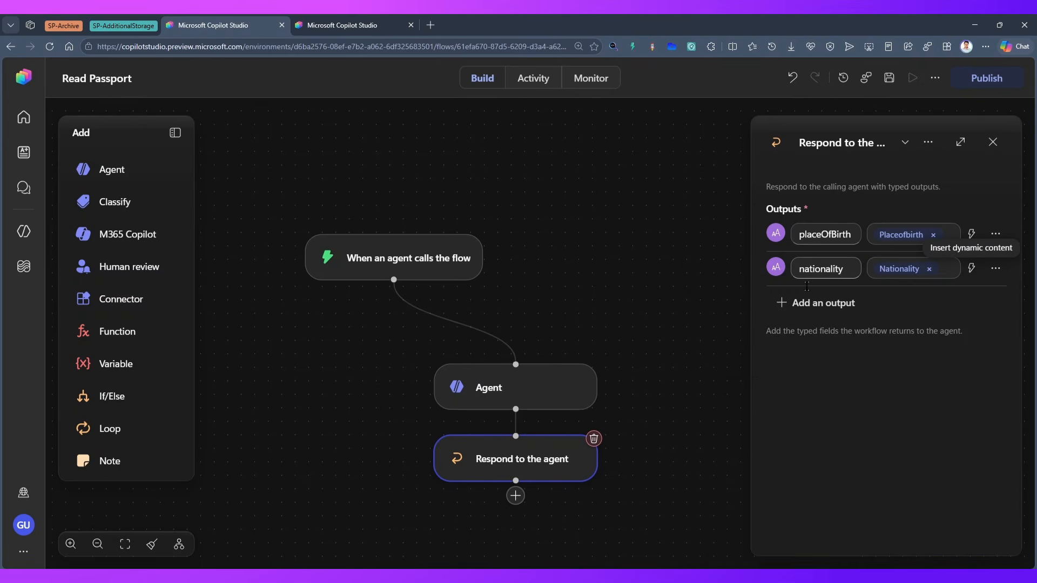
Save and publish the Read Passport workflow
click(892, 81)
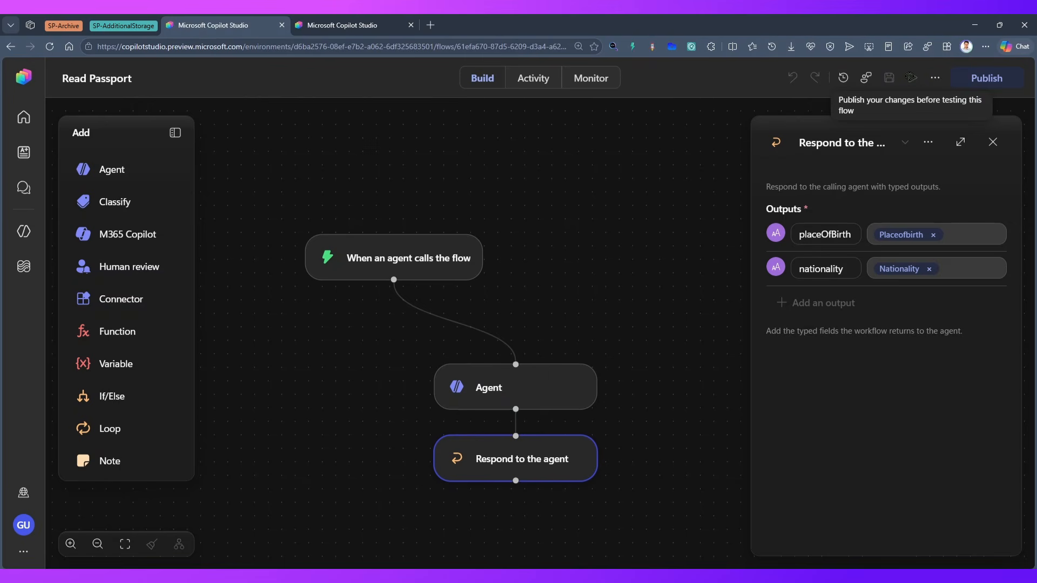
click(988, 79)
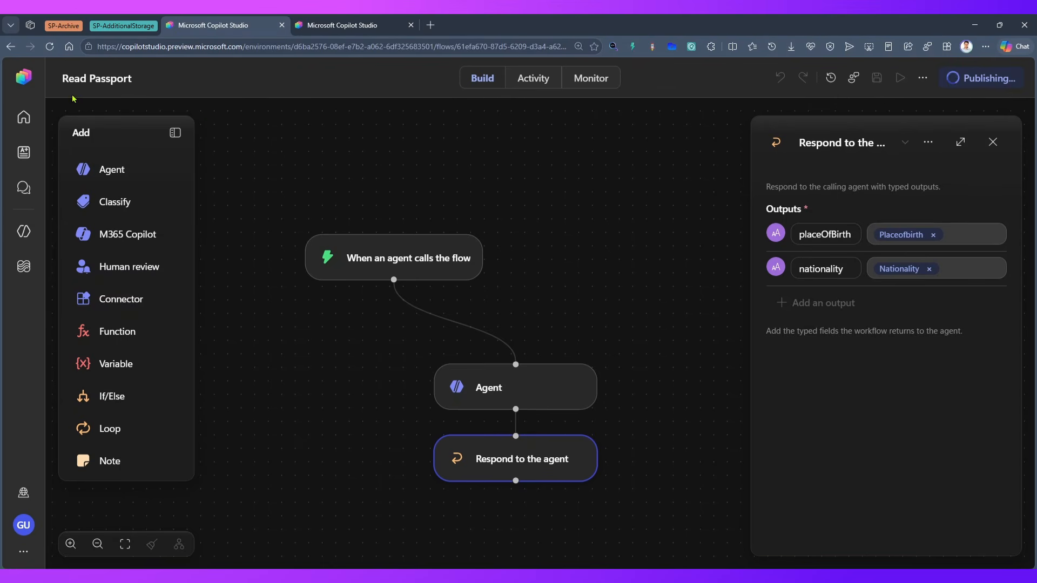
Return to the Read Passport Agent, reload its list of available workflows and add the Read Passport workflow as a tool
click(317, 19)
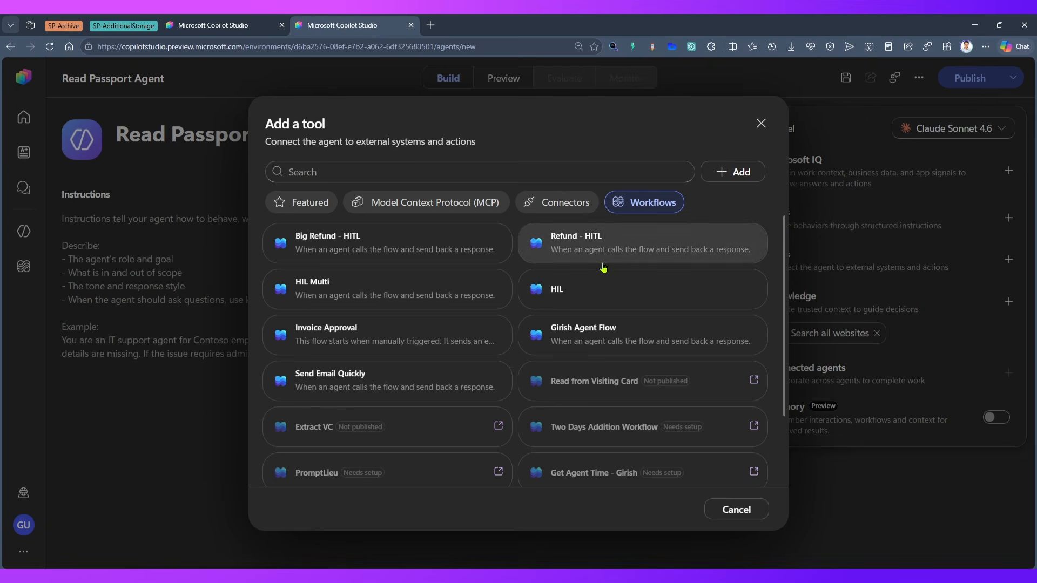
click(762, 123)
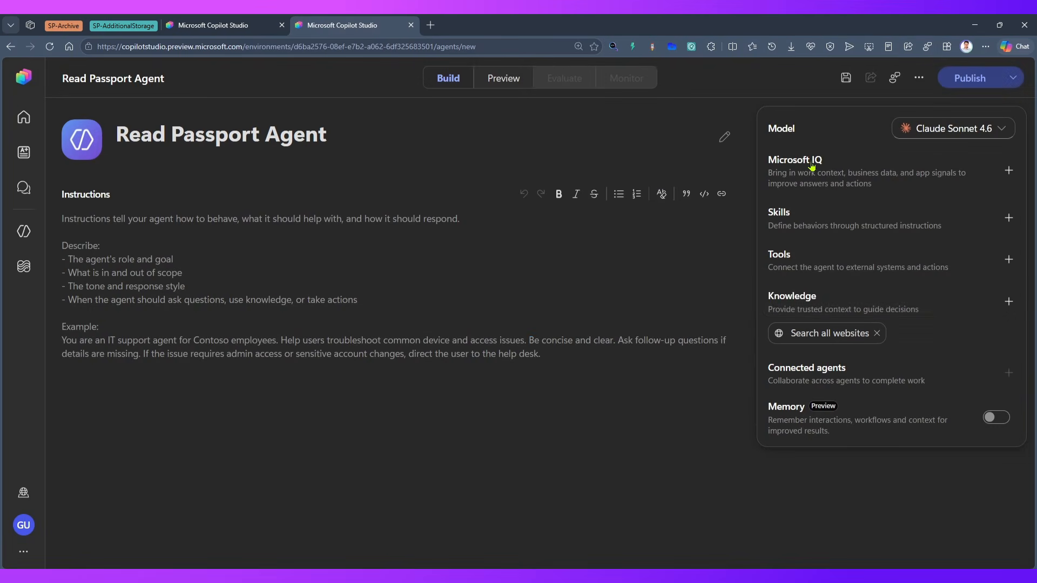
click(1008, 260)
click(657, 202)
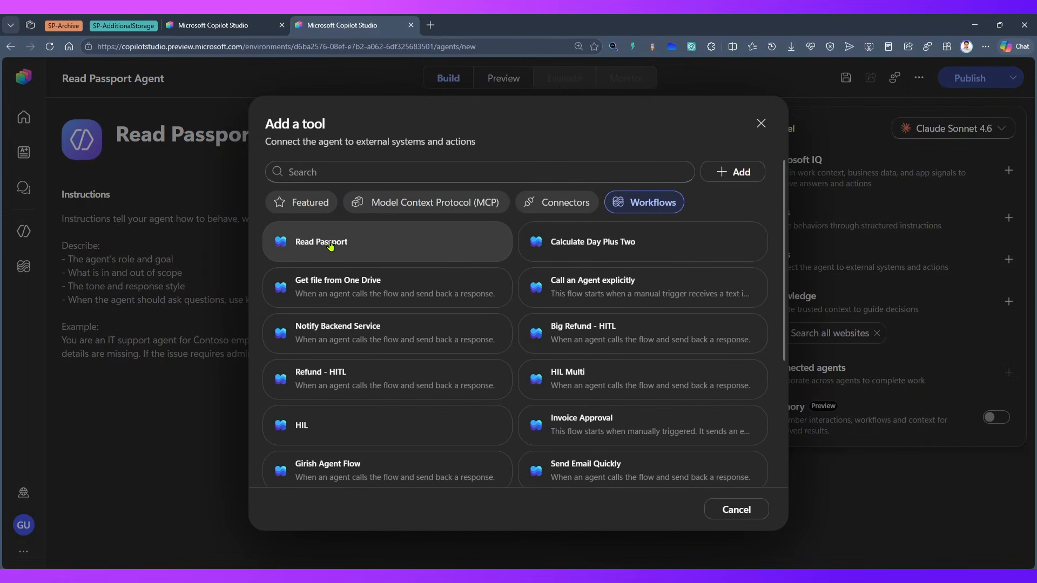
click(331, 247)
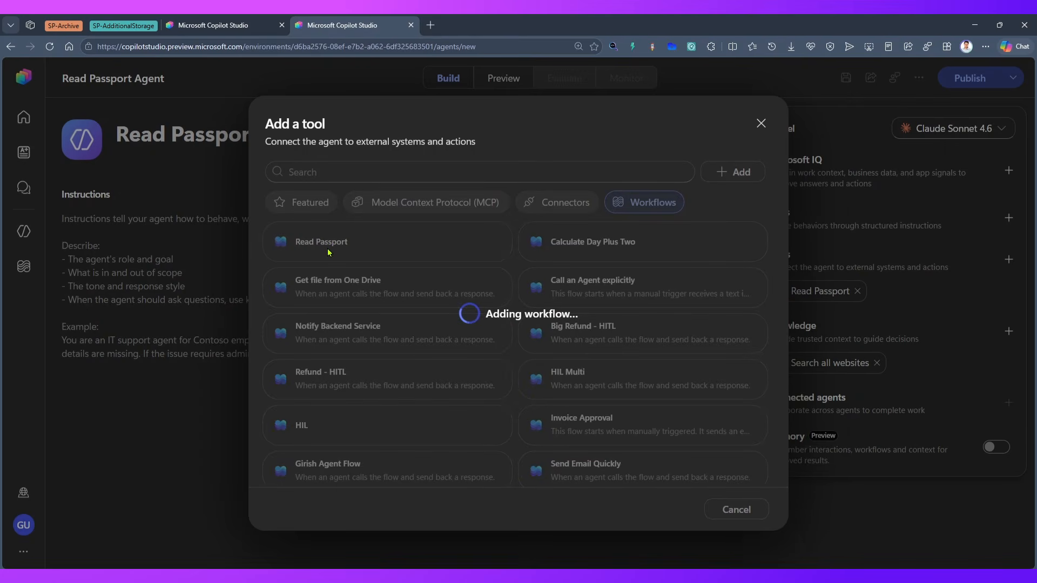